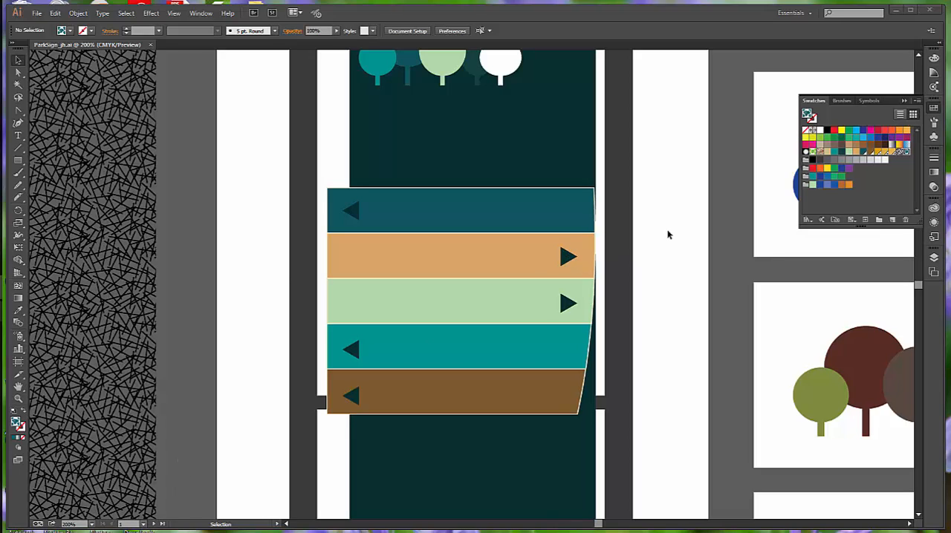
- Fill the tall rectangle beside the sign with the Leaves pattern swatch and save the document
left_click(174, 13)
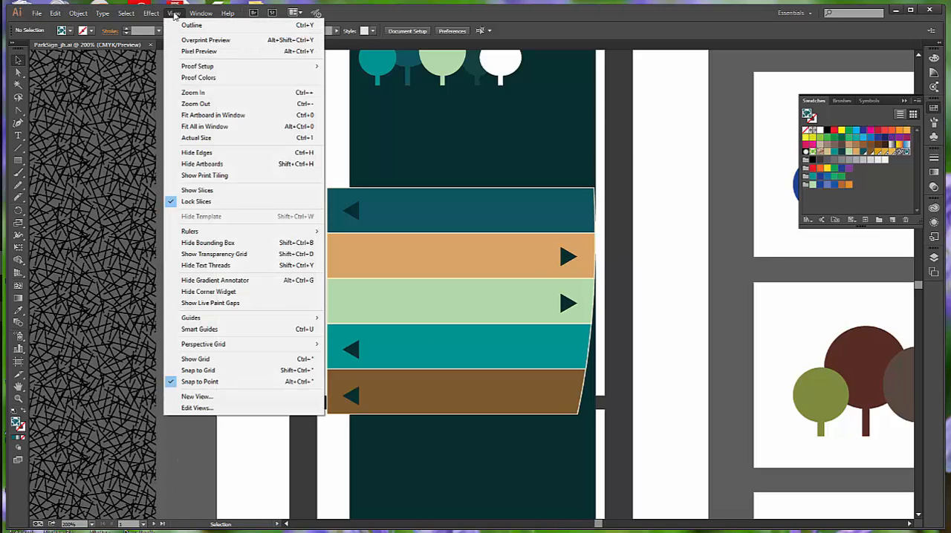
left_click(199, 116)
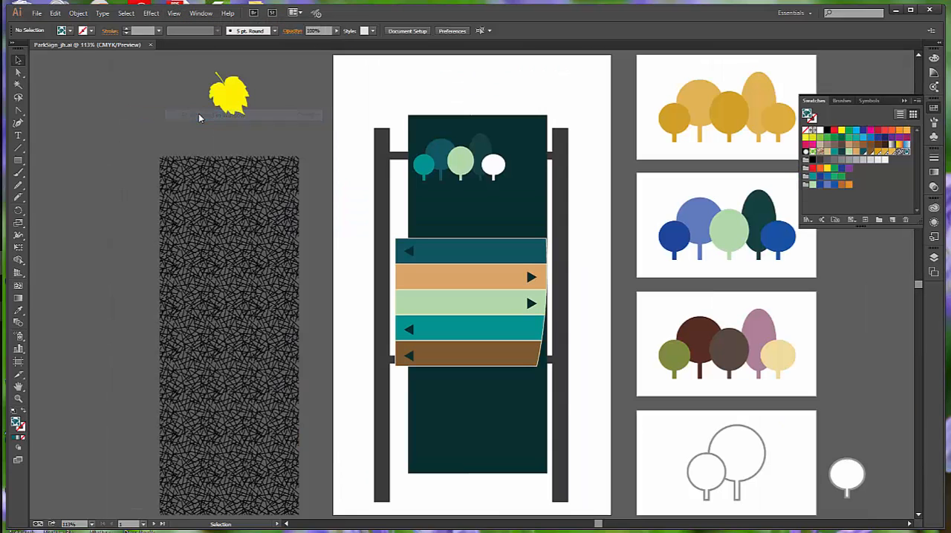
left_click(251, 287)
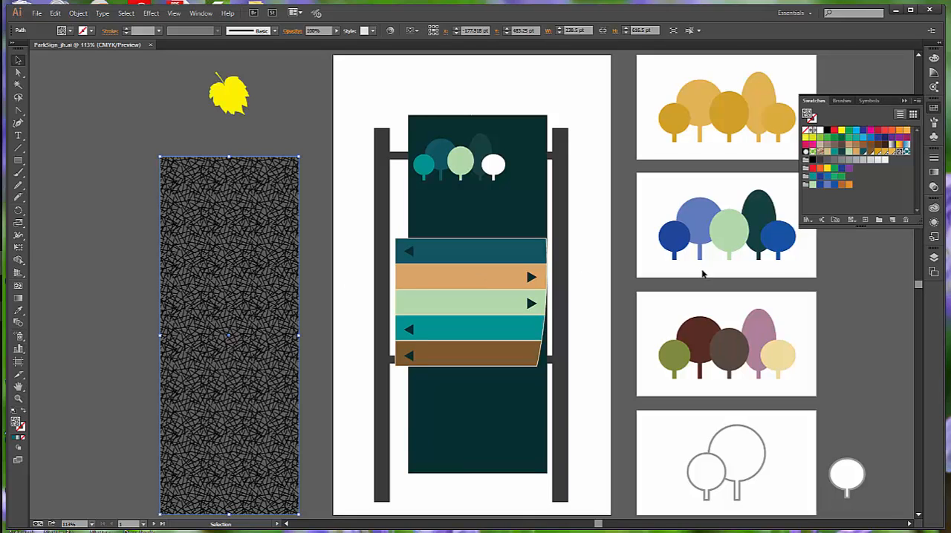
left_click(904, 152)
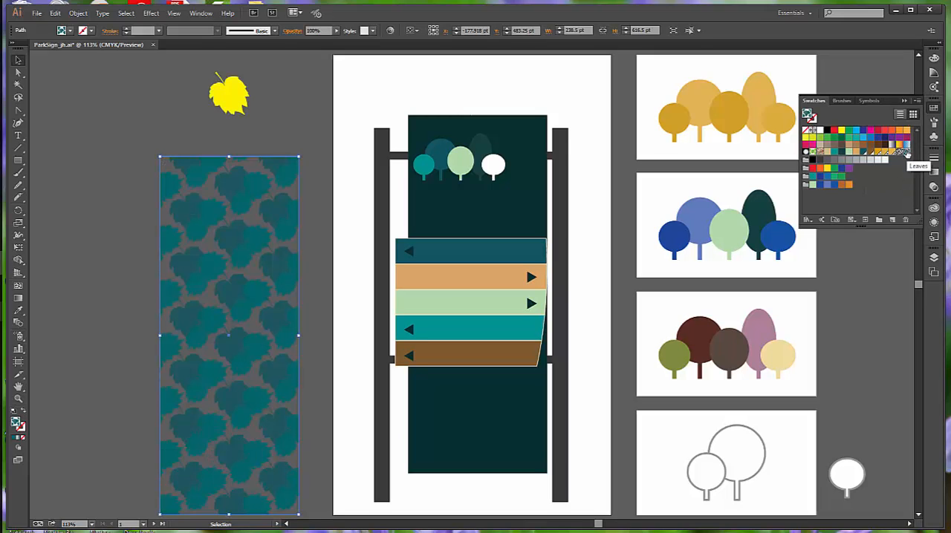
left_click(329, 251)
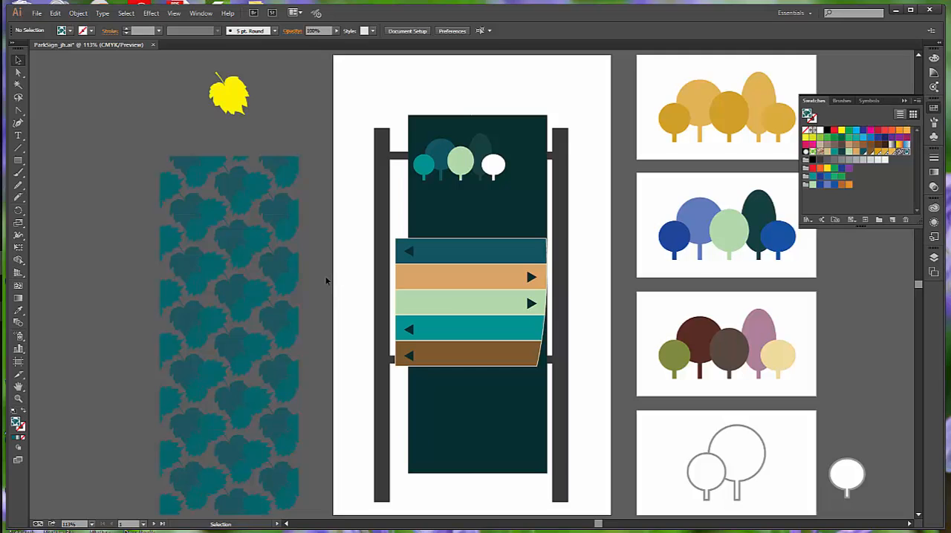
key("ctrl")
key("ctrl")
key("ctrl+s")
- Open the Leaves pattern for editing and recolor all its leaves with the Forest Green swatch
double_click(905, 153)
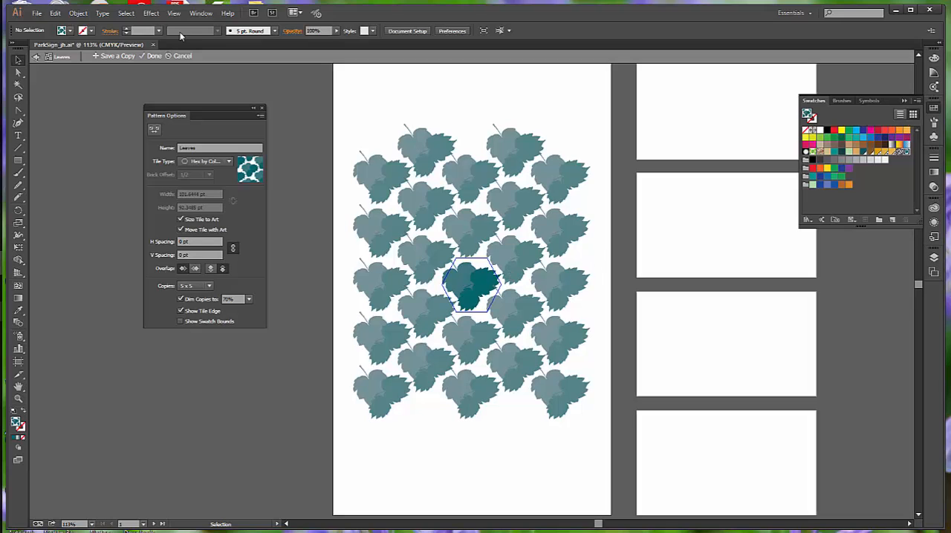
left_click(125, 13)
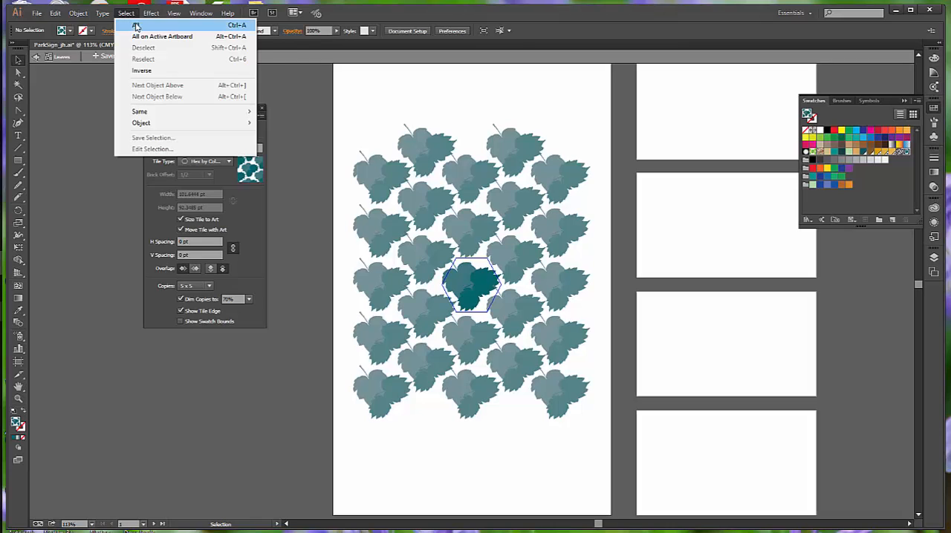
left_click(136, 25)
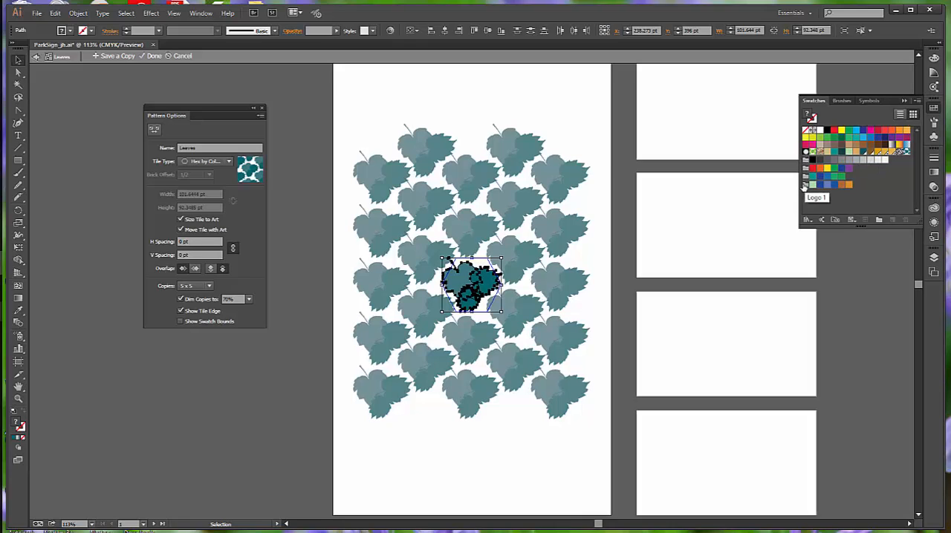
left_click(862, 153)
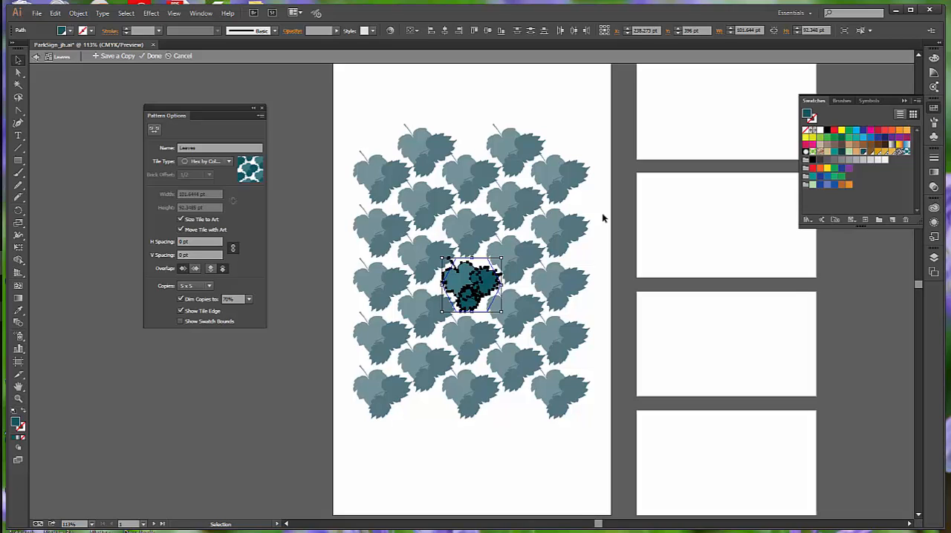
left_click(595, 256)
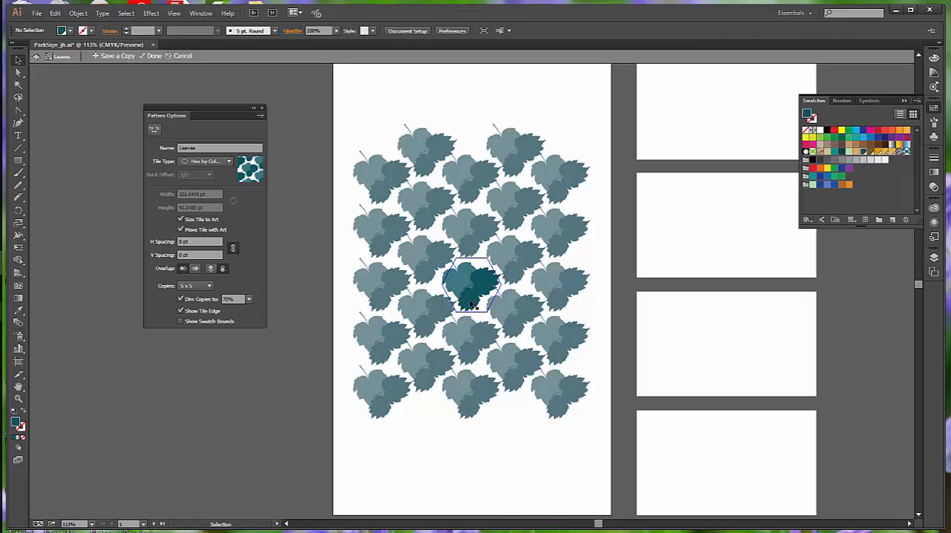
- Reduce the opacity of the pattern tile's lower leaf to 37% and of its right-hand leaf to 45%
left_click(470, 304)
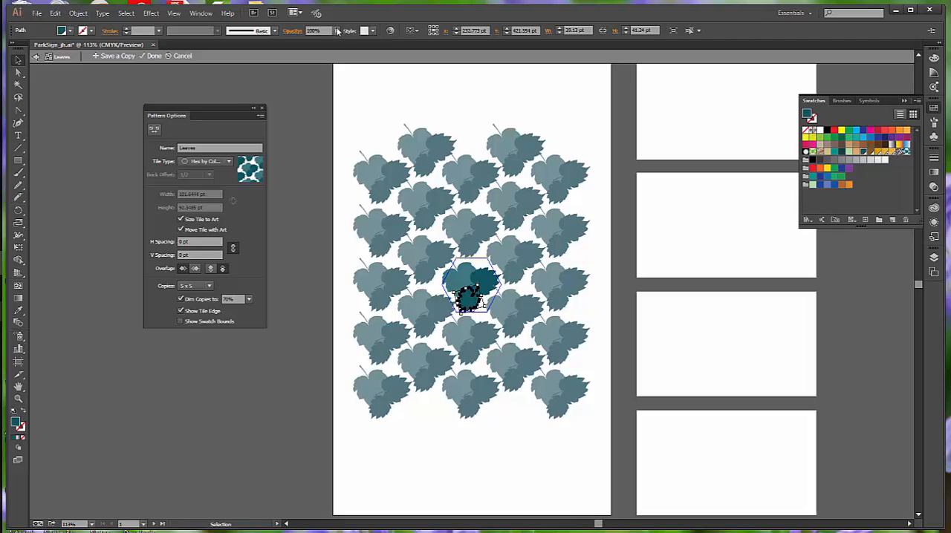
left_click(337, 30)
left_click_drag(336, 42, 308, 46)
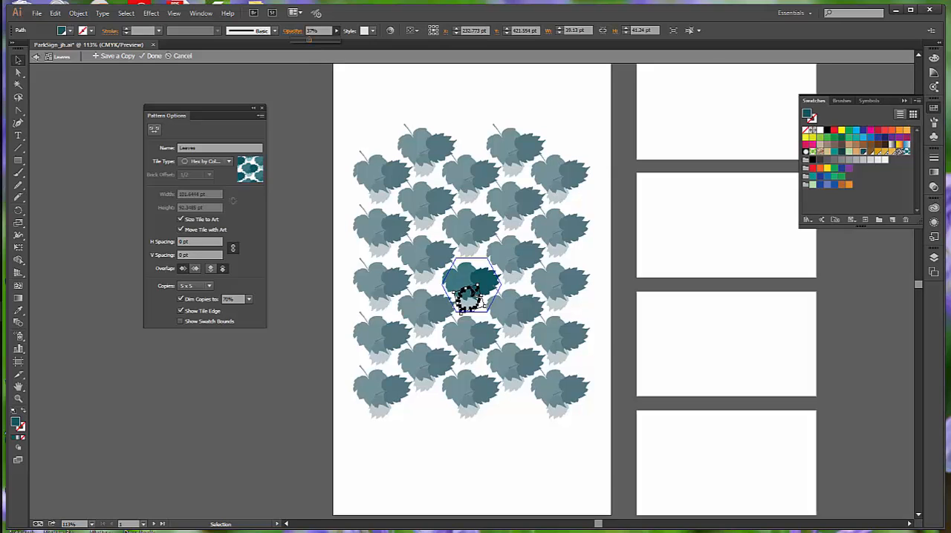
left_click(487, 283)
left_click(495, 281)
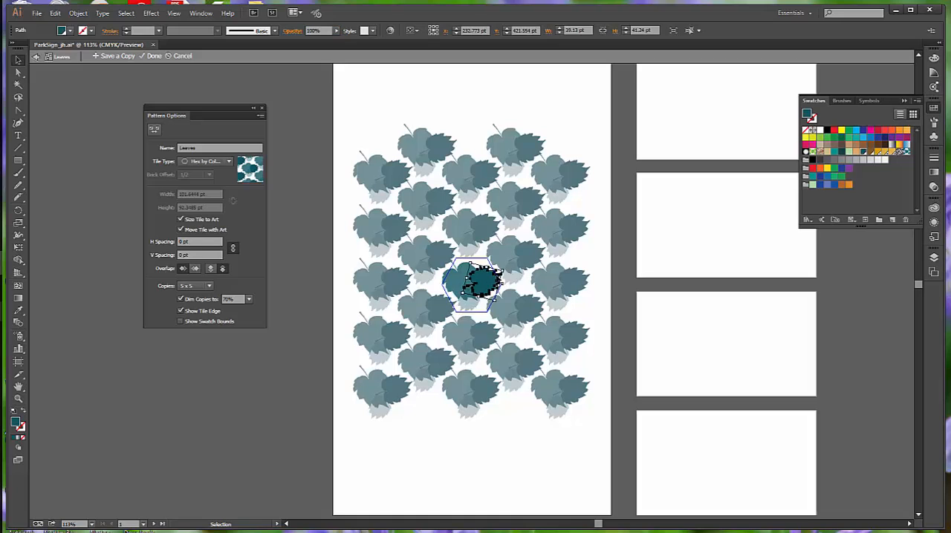
left_click(333, 31)
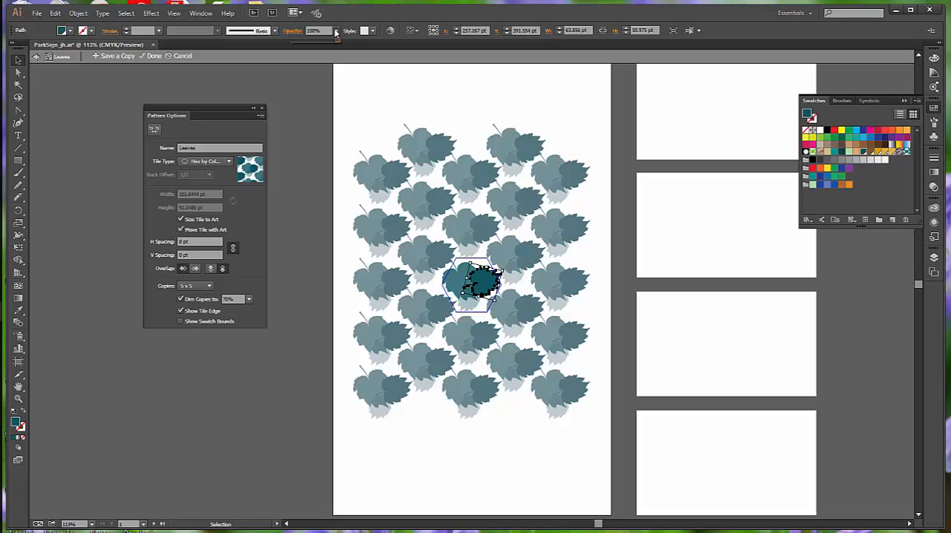
left_click_drag(340, 41, 310, 39)
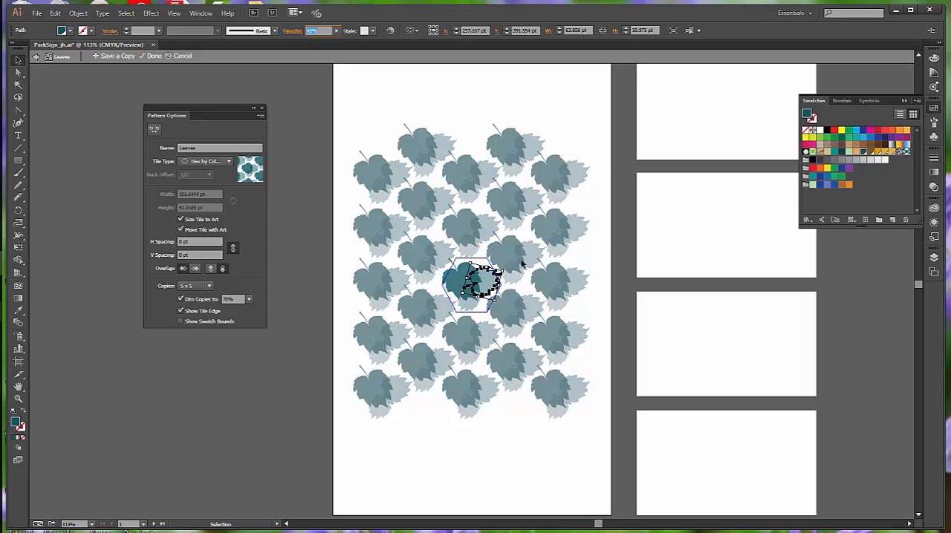
left_click(458, 283)
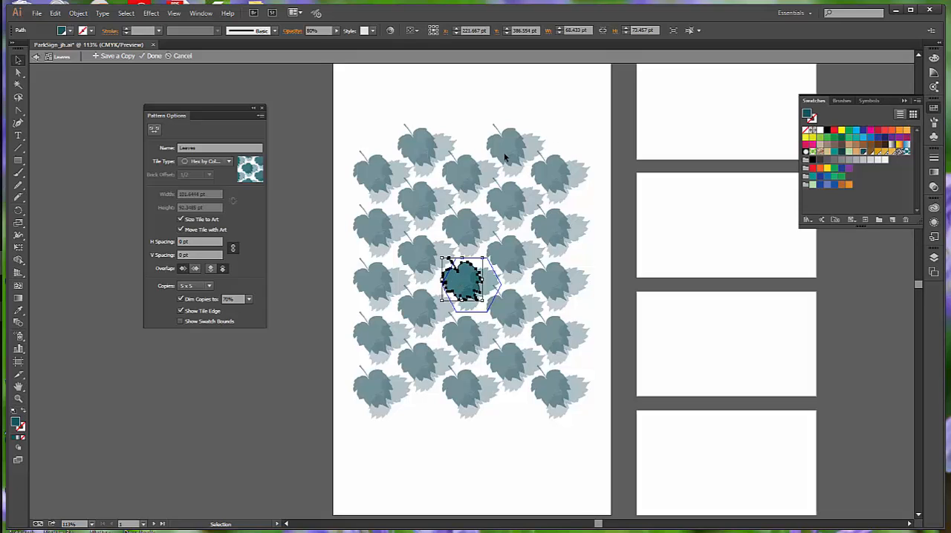
left_click(568, 130)
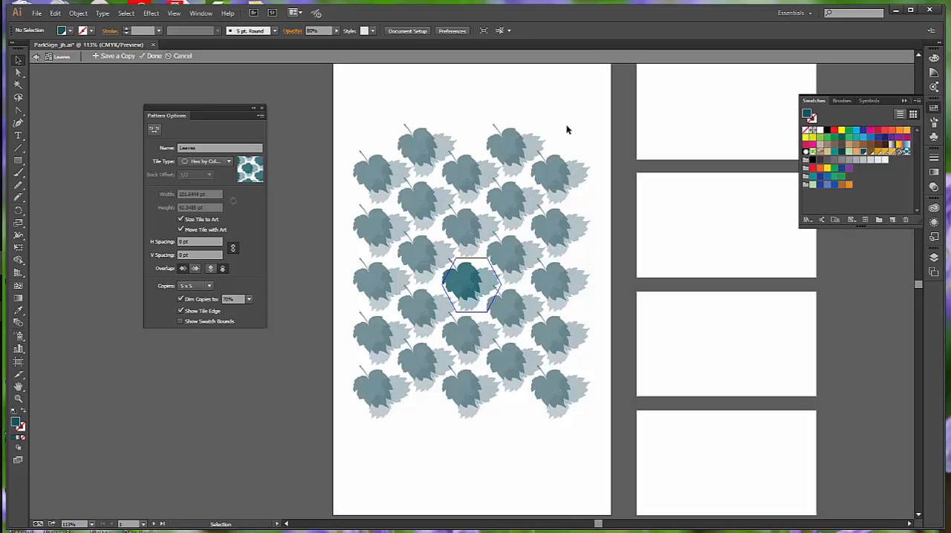
- Raise the opacity of the tile's right-hand leaf to 56% and finish editing the pattern
left_click(488, 280)
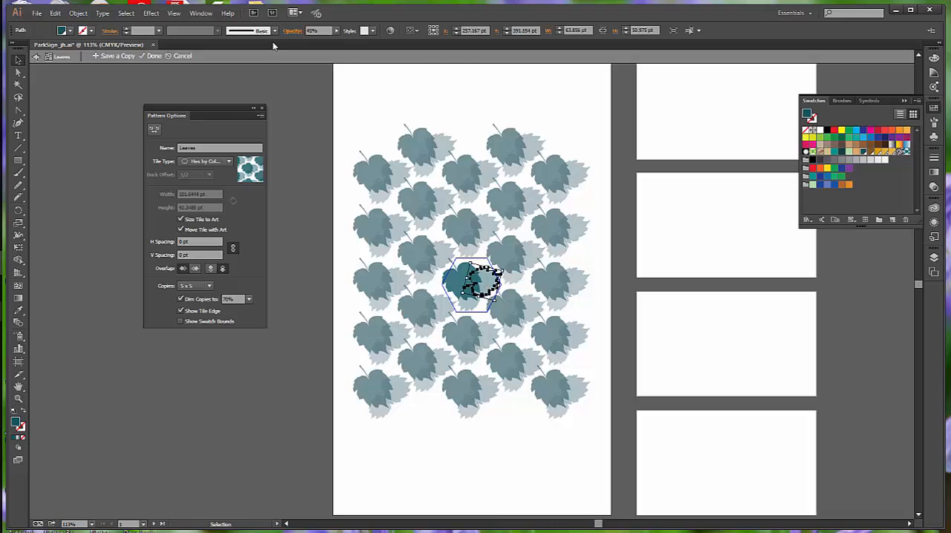
left_click(336, 30)
left_click_drag(313, 42, 321, 43)
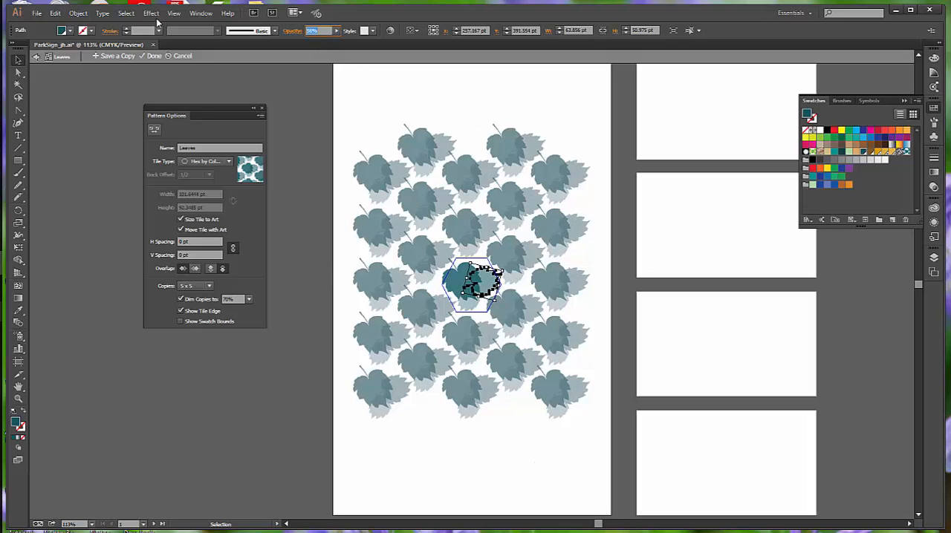
left_click(153, 57)
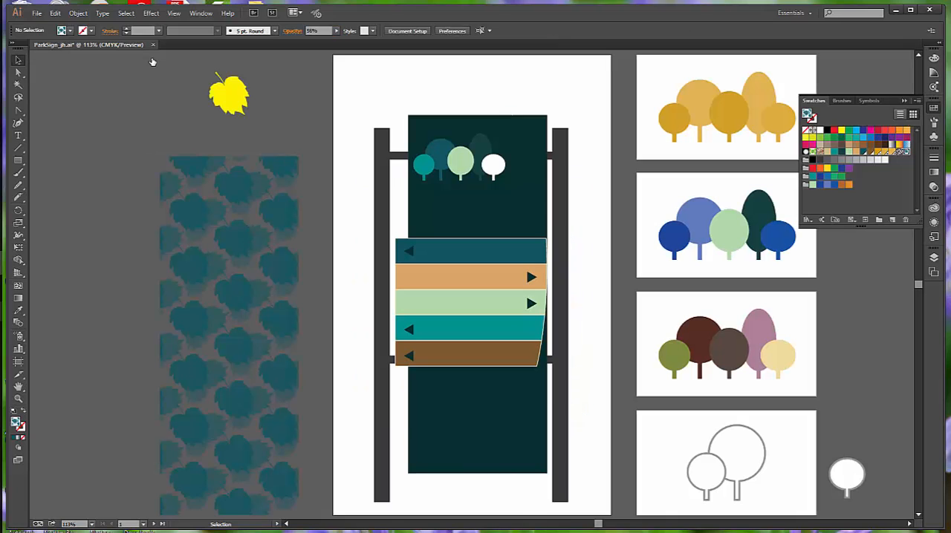
- Scale only the pattern inside the leaf-filled rectangle uniformly to 90%, without transforming the rectangle itself
left_click(282, 269)
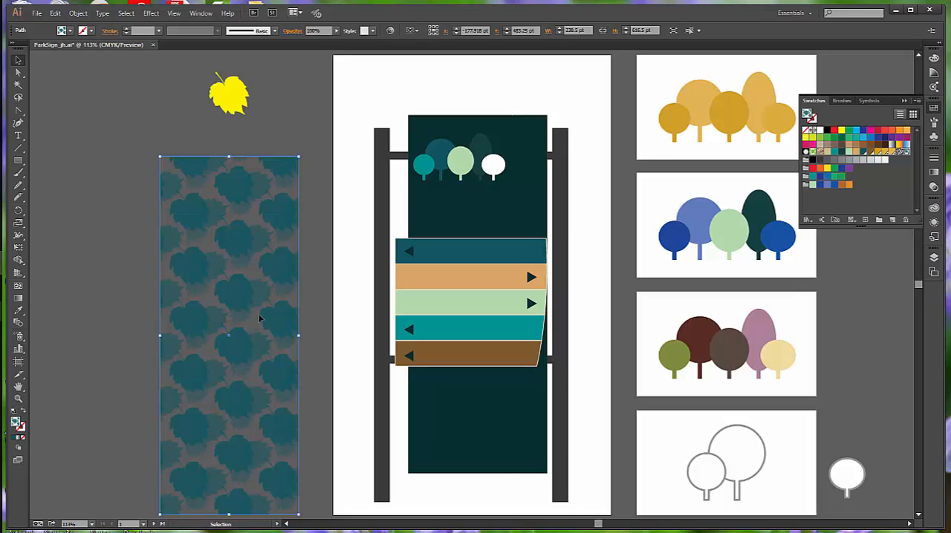
double_click(18, 224)
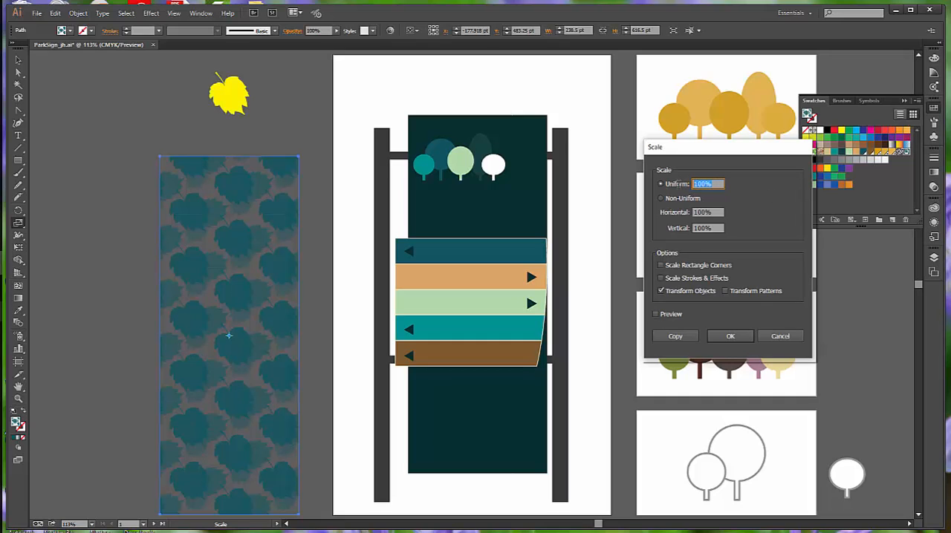
type("90")
left_click(661, 292)
left_click(726, 292)
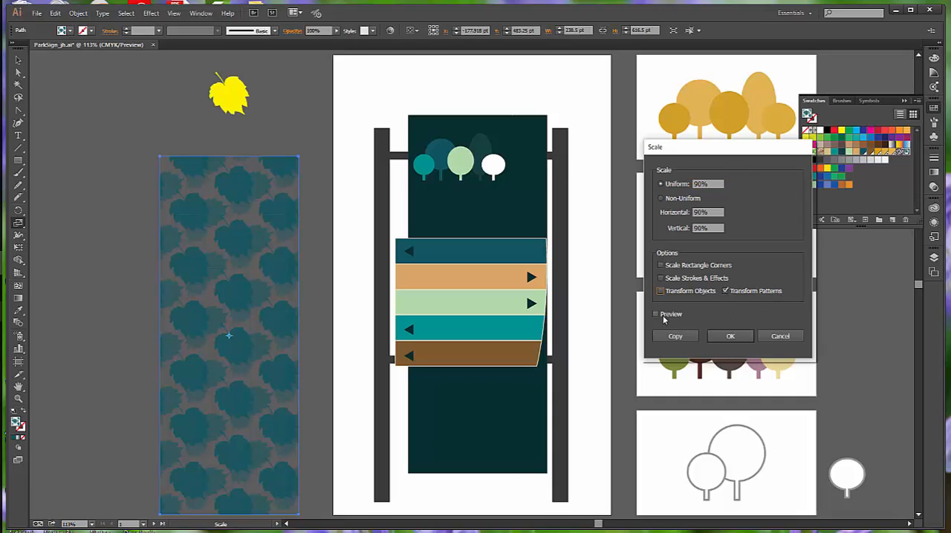
left_click(656, 315)
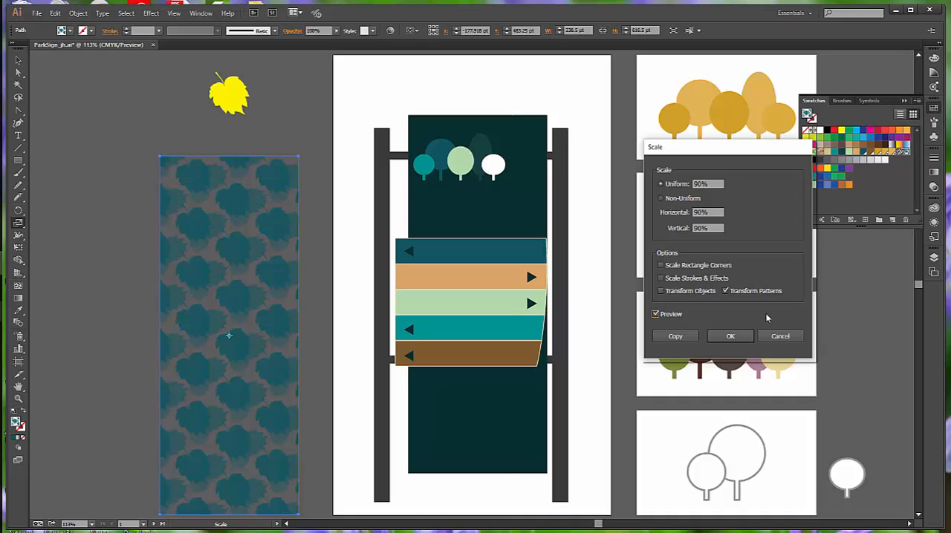
left_click(733, 335)
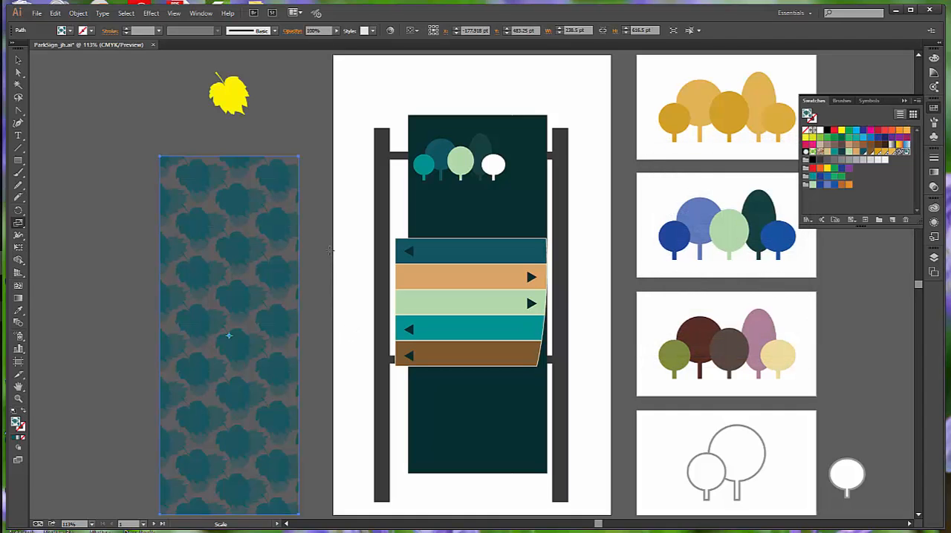
- Center the leaf-patterned rectangle horizontally and vertically on the sign's dark green panel
left_click(19, 59)
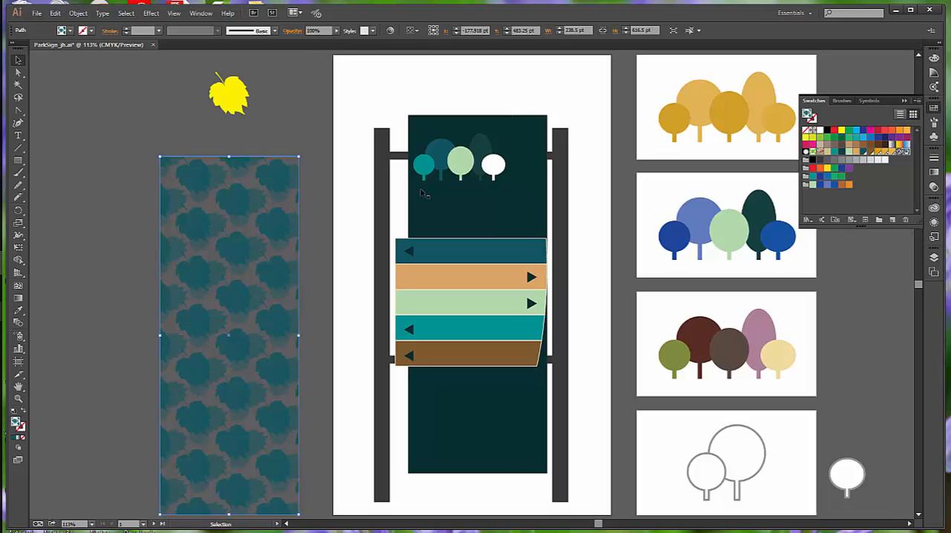
left_click(533, 192, "shift")
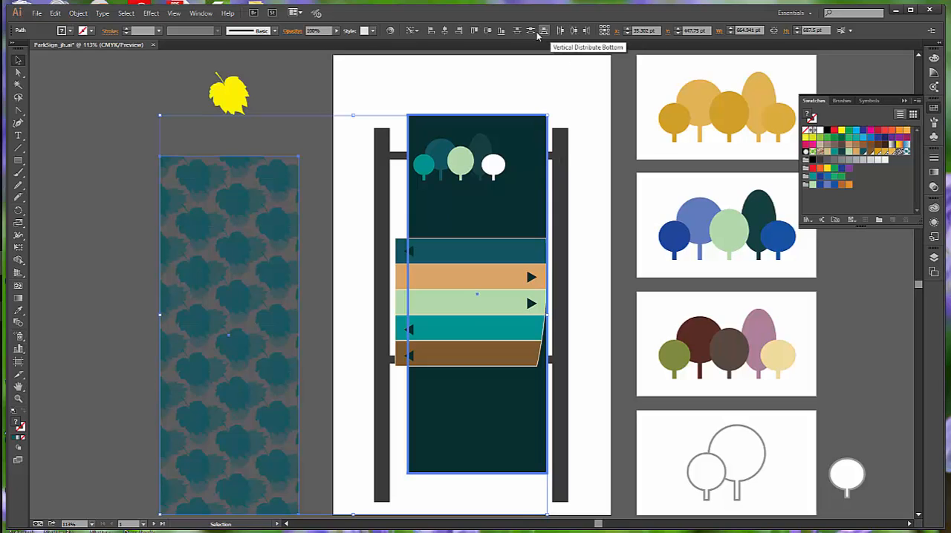
left_click(444, 31)
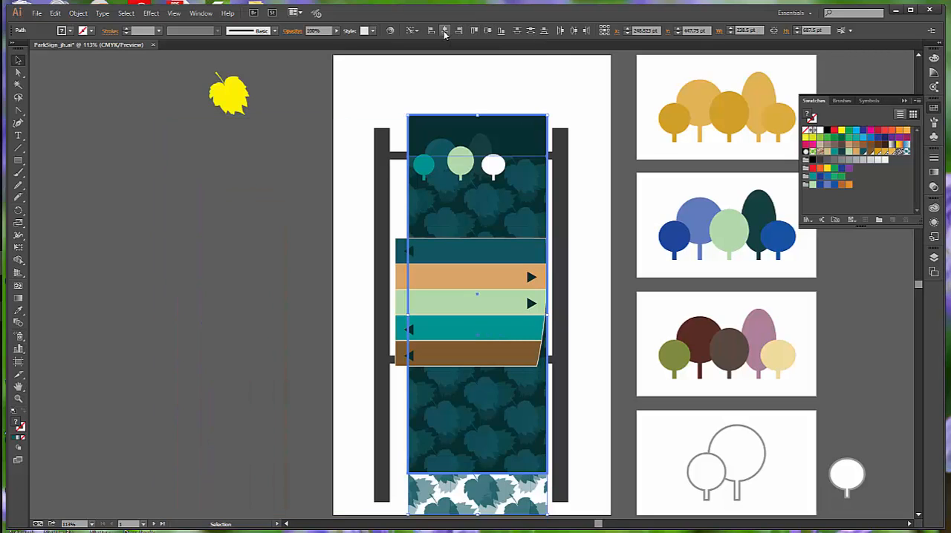
left_click(487, 30)
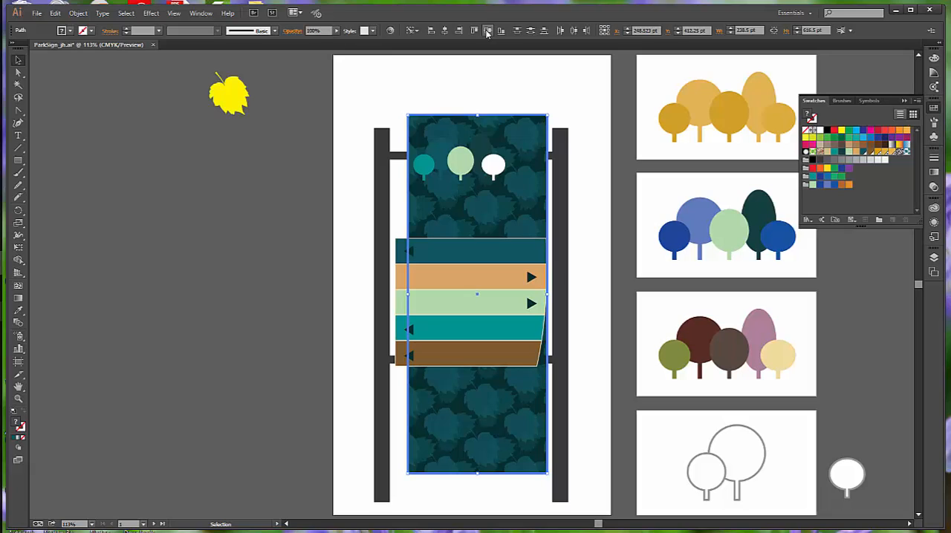
left_click(582, 107)
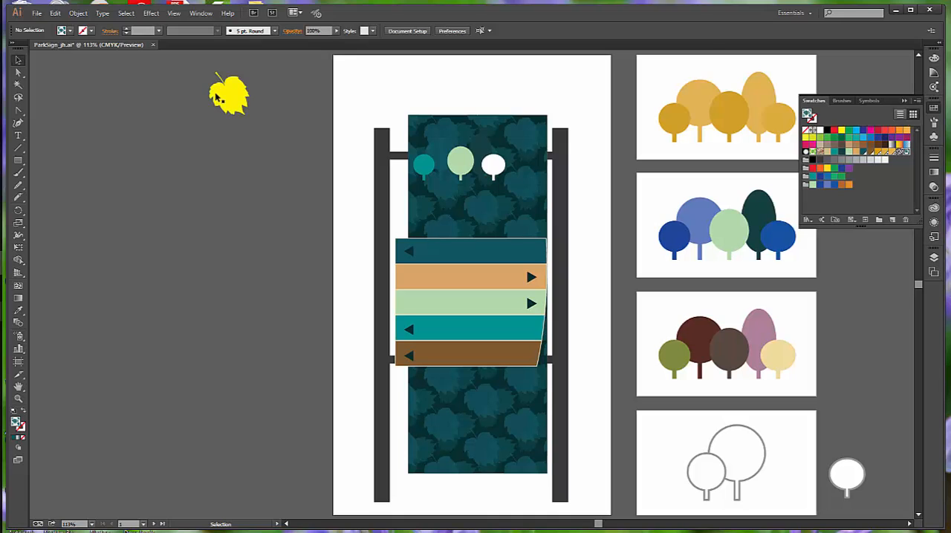
- Delete the yellow leaf outside the artboard and make the Sign Text layer visible
left_click(244, 93)
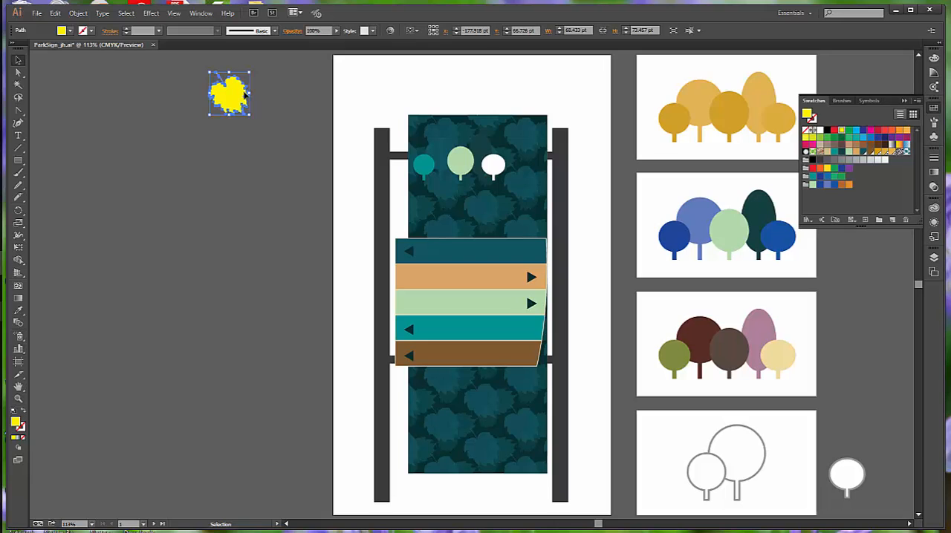
key("Delete")
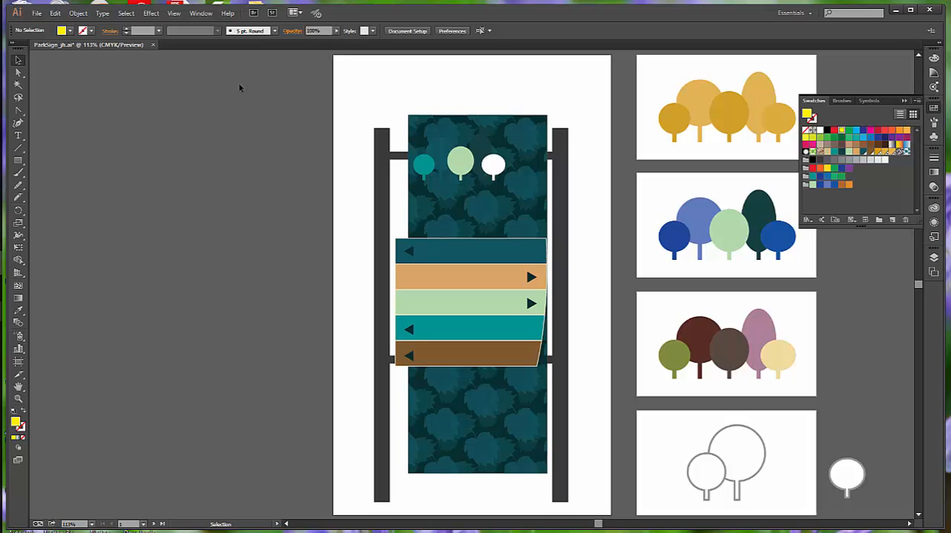
left_click(935, 257)
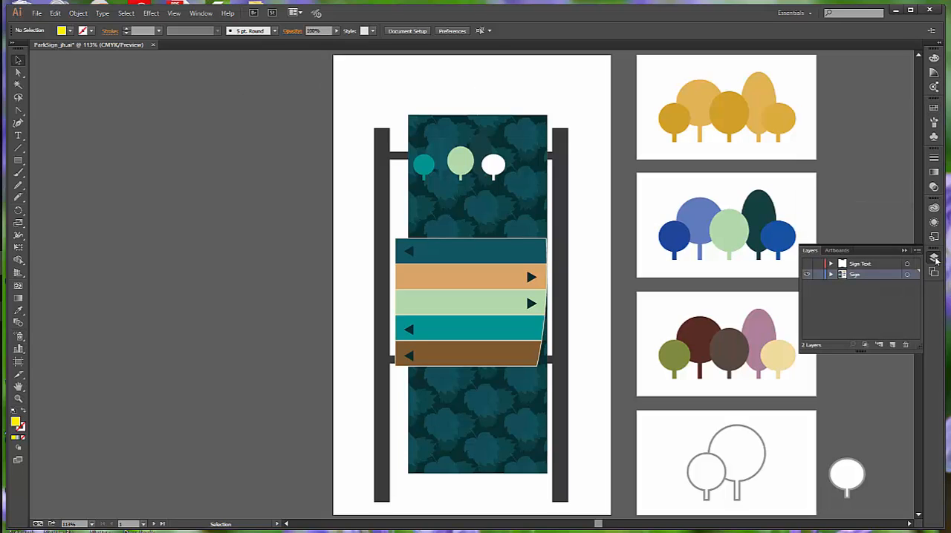
left_click(806, 264)
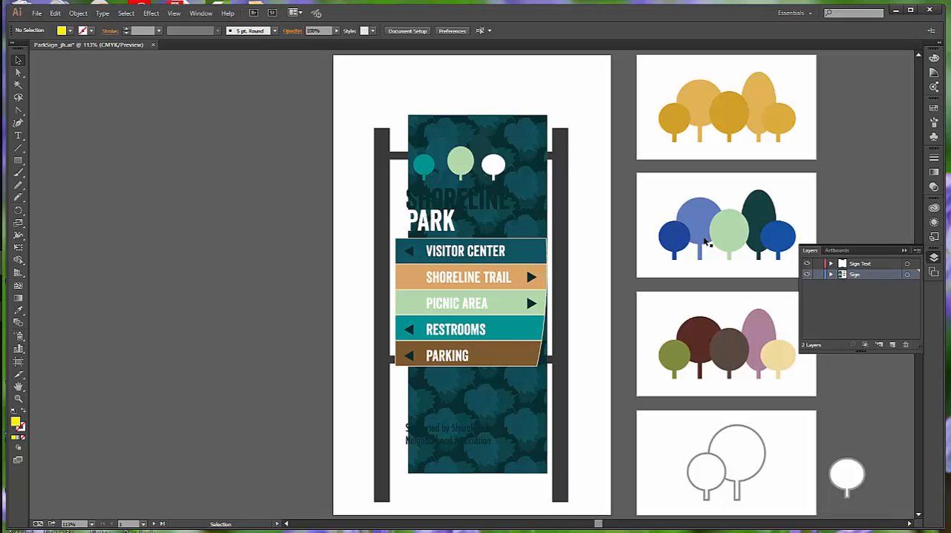
- Show all hidden artwork, deselect it and save the document
left_click(78, 12)
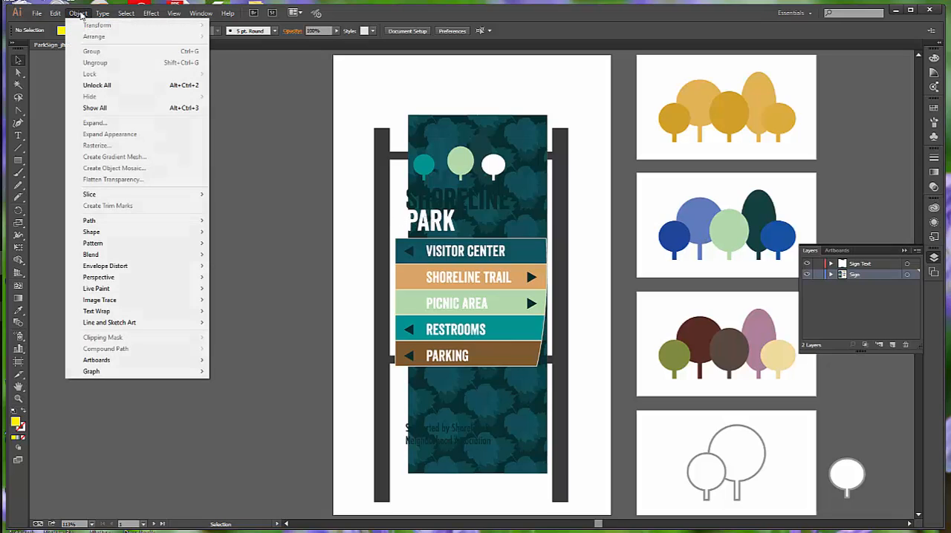
left_click(96, 108)
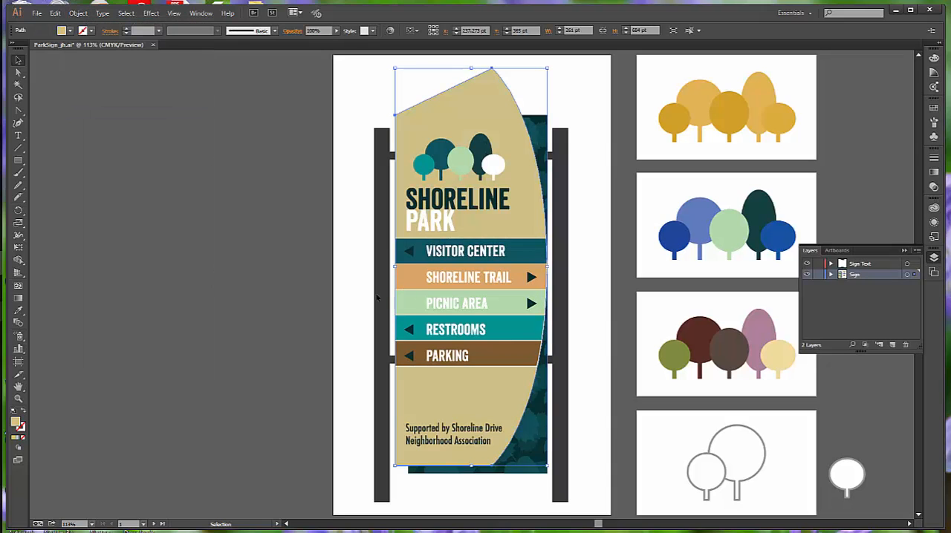
left_click(358, 305)
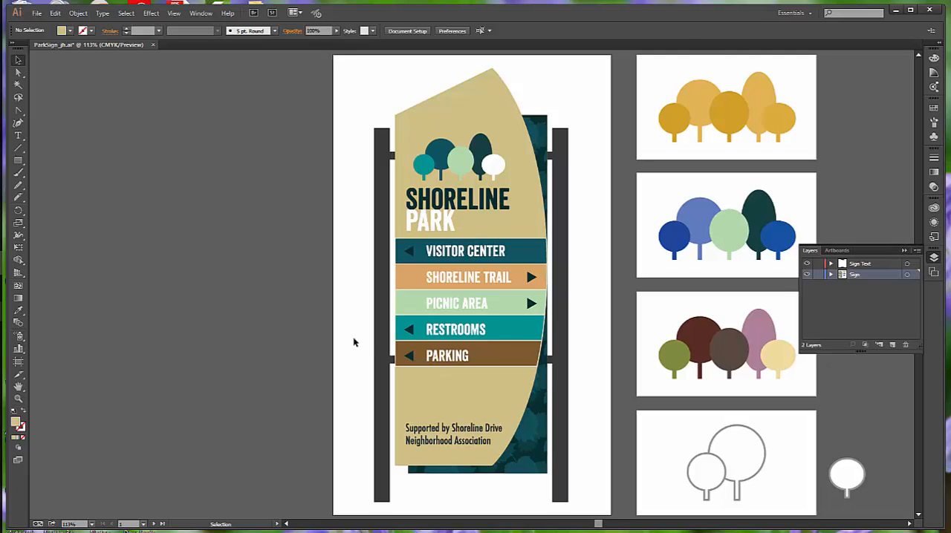
left_click(36, 13)
left_click(49, 98)
- Go to artboard 5 and select all artwork on it, the two overlapping outlined trees
left_click(143, 524)
left_click(165, 514)
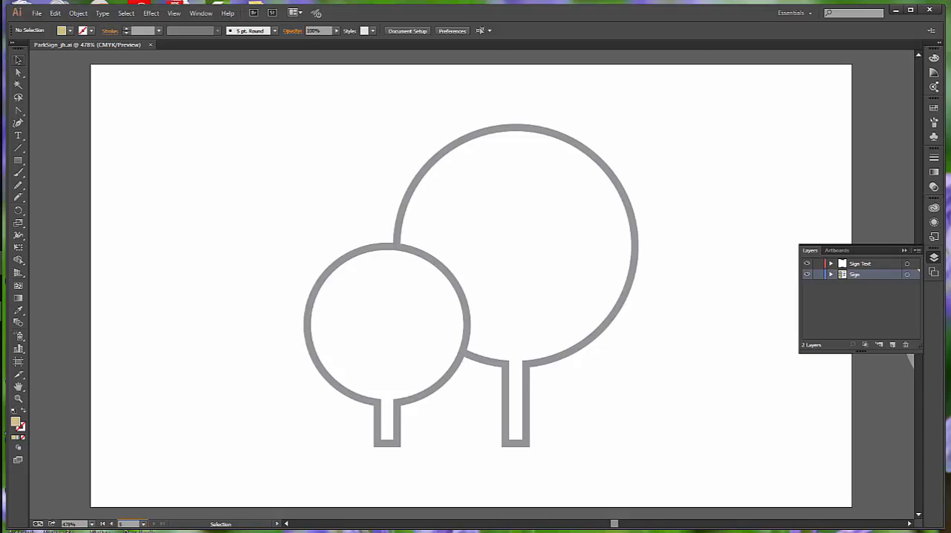
left_click(126, 14)
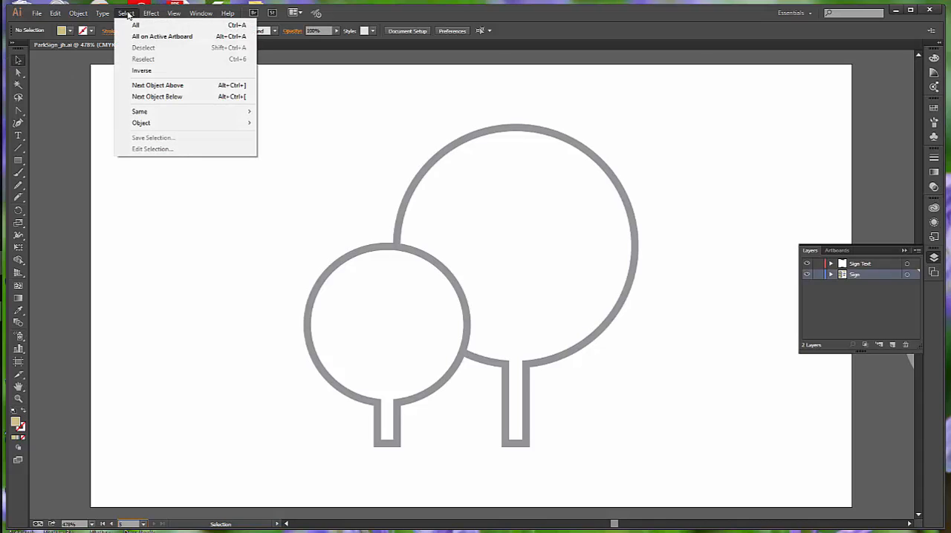
left_click(160, 36)
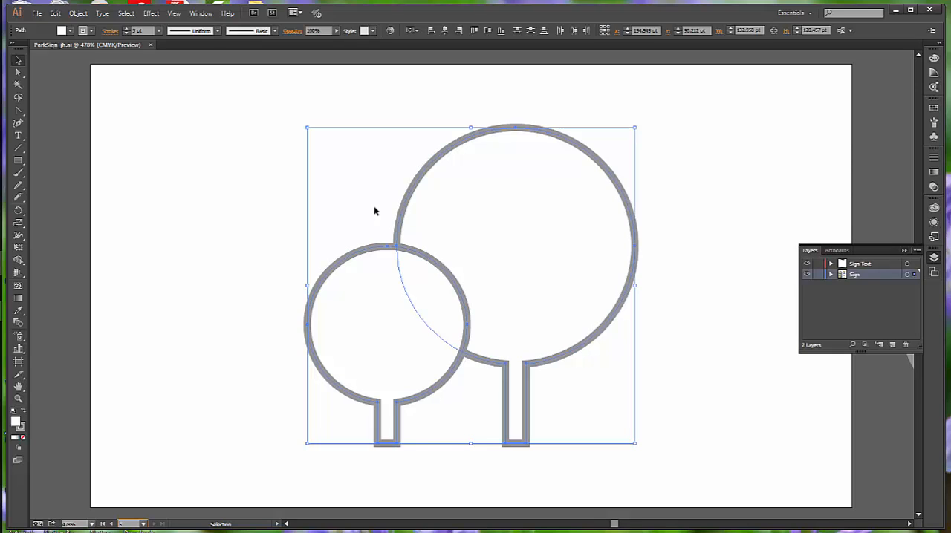
key("z")
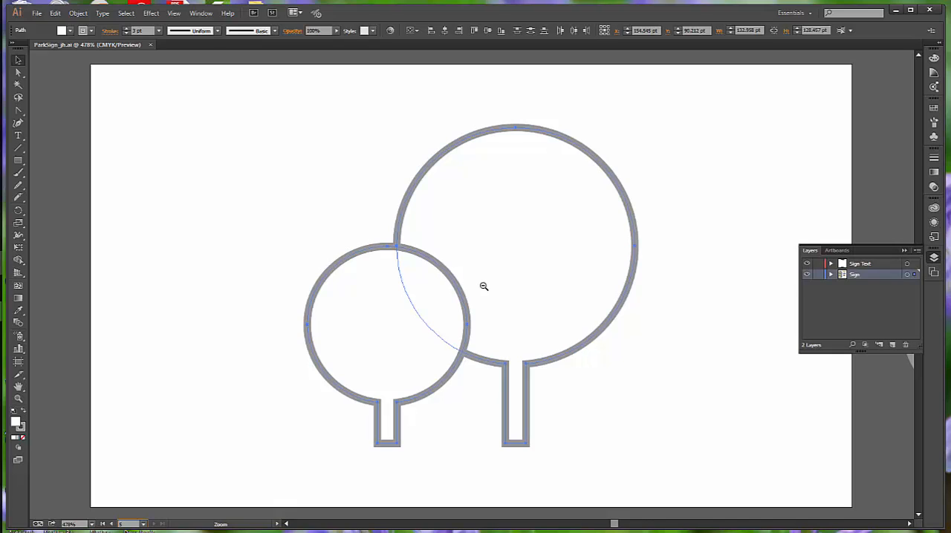
key("a")
key("z")
left_click(482, 289, "alt")
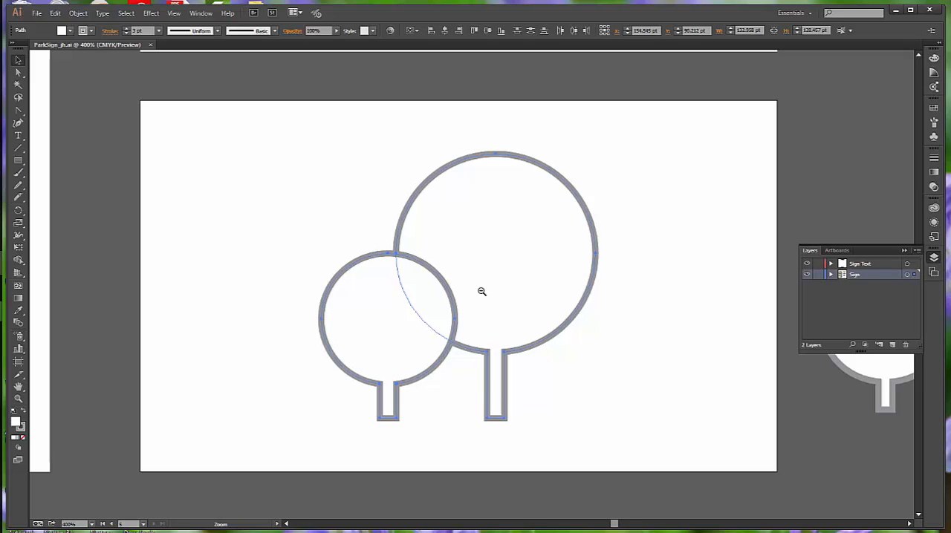
key("v")
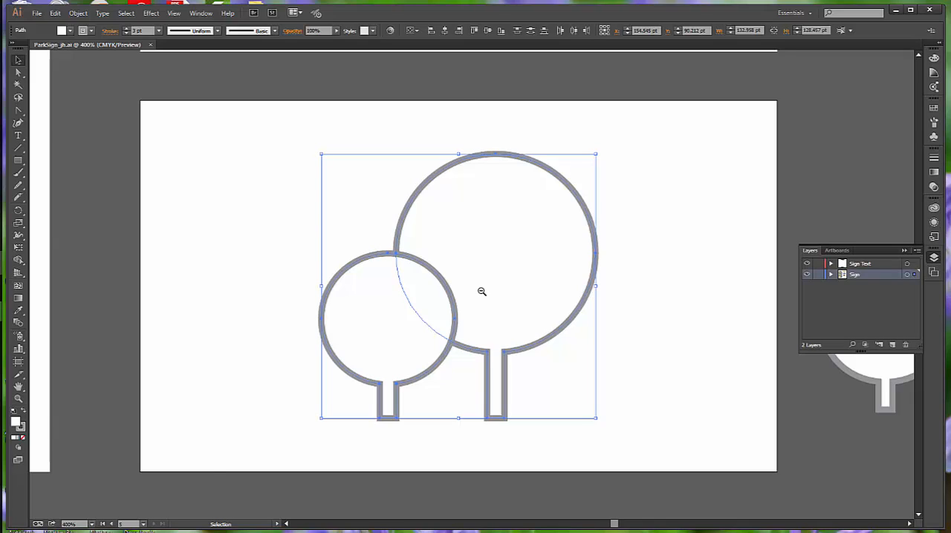
left_click(482, 291, "ctrl+alt")
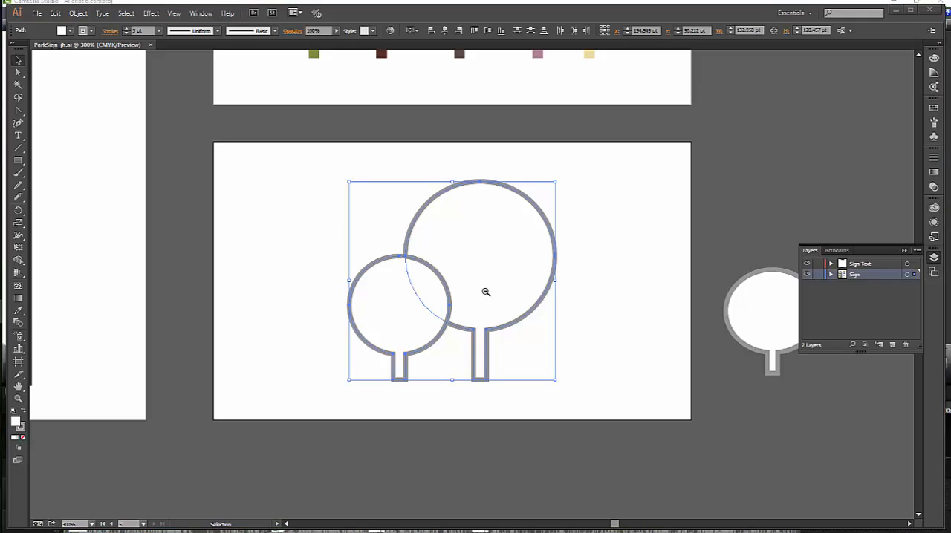
- Make the selected trees a Live Paint group with the Live Paint Bucket, filling the smaller tree with the blue C=100 M=92 Y=2 K=1 swatch
left_click(904, 253)
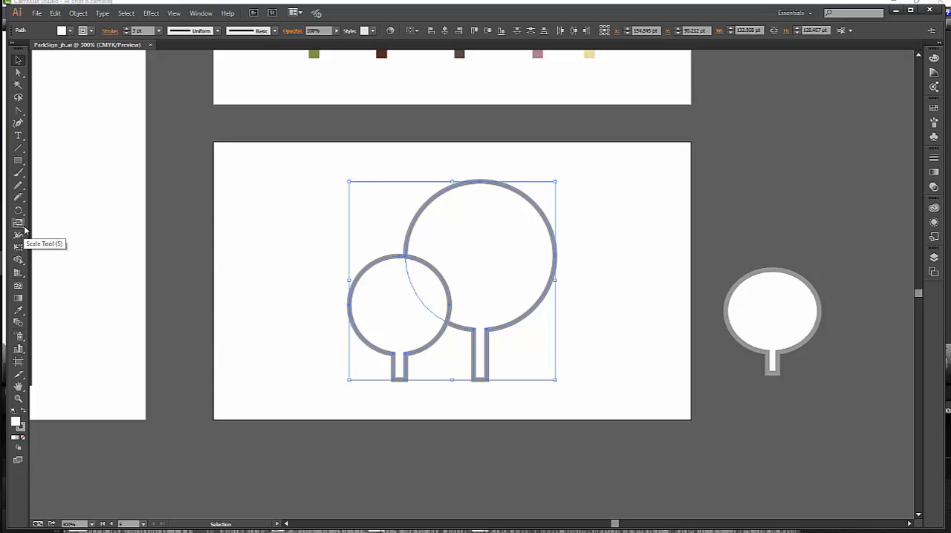
left_click(21, 261)
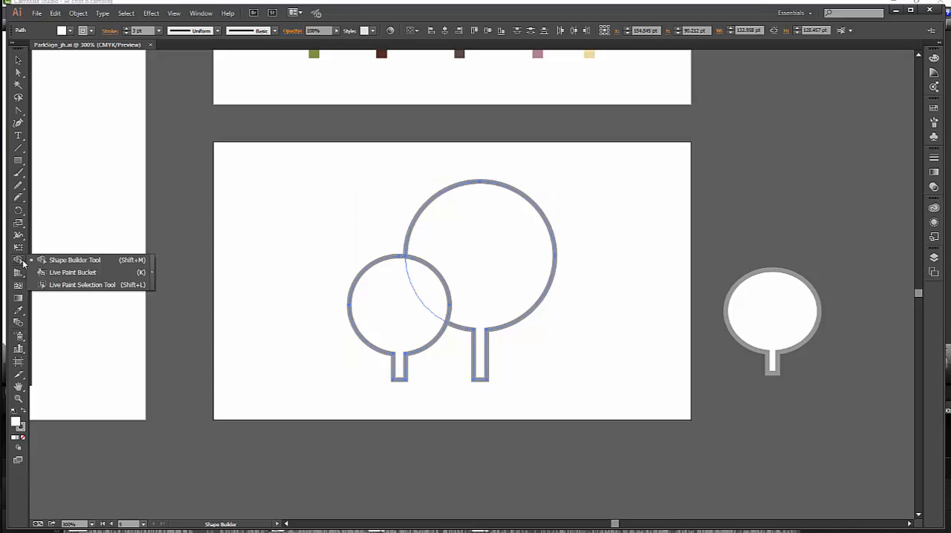
left_click(63, 275)
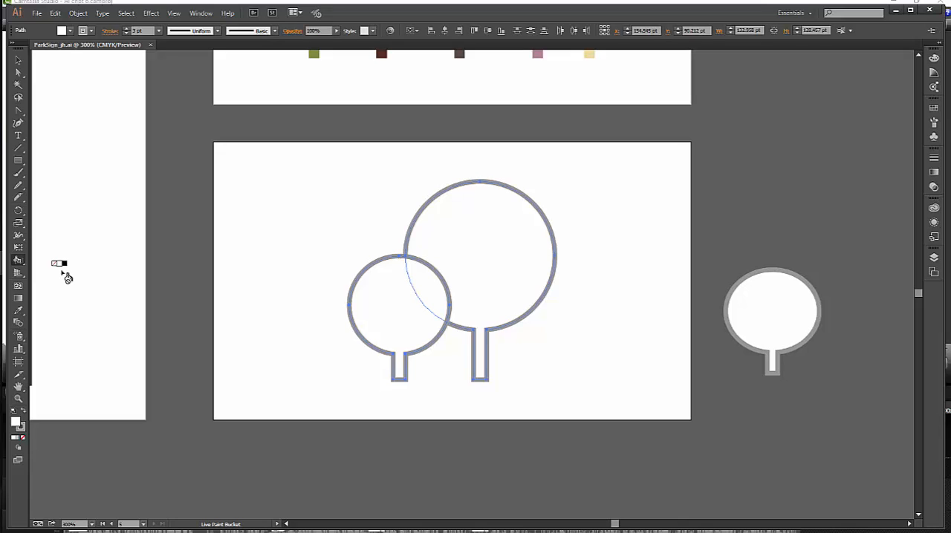
left_click(933, 108)
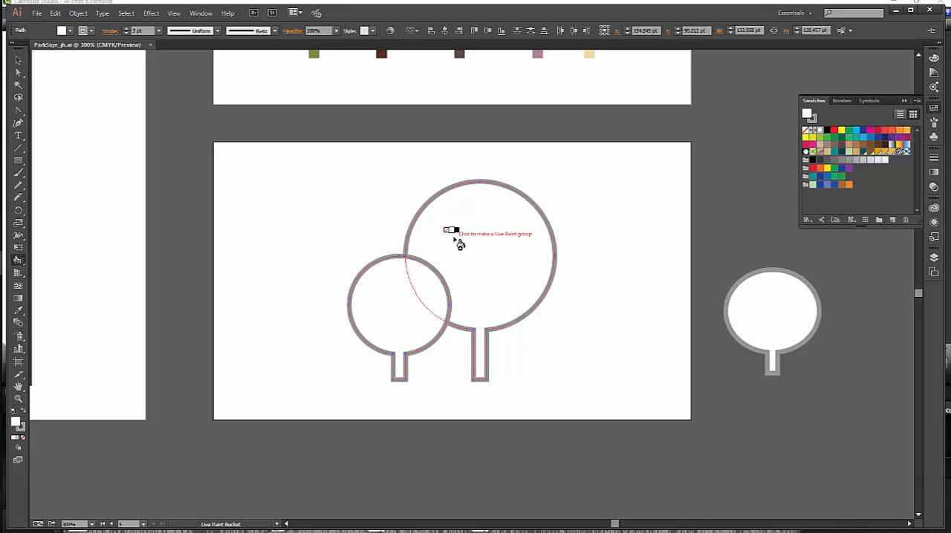
left_click(486, 245)
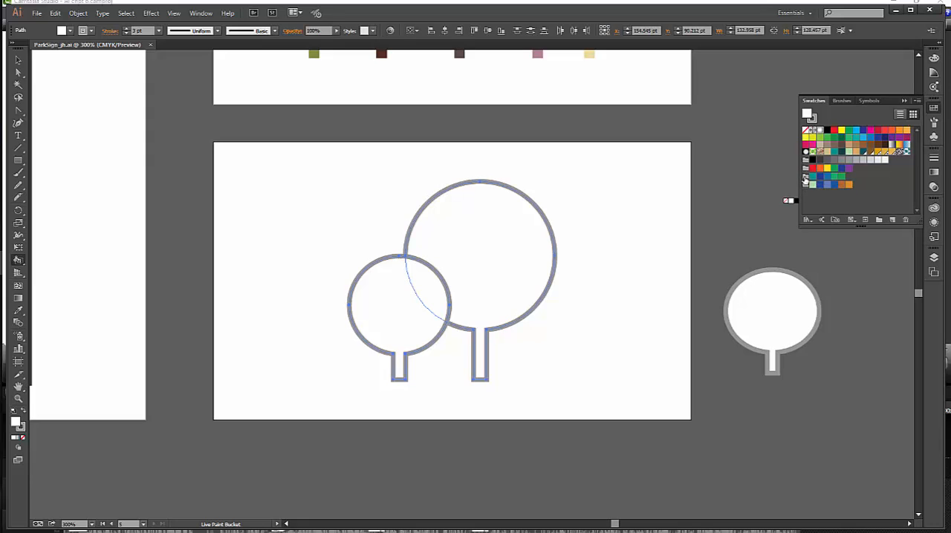
left_click(813, 176)
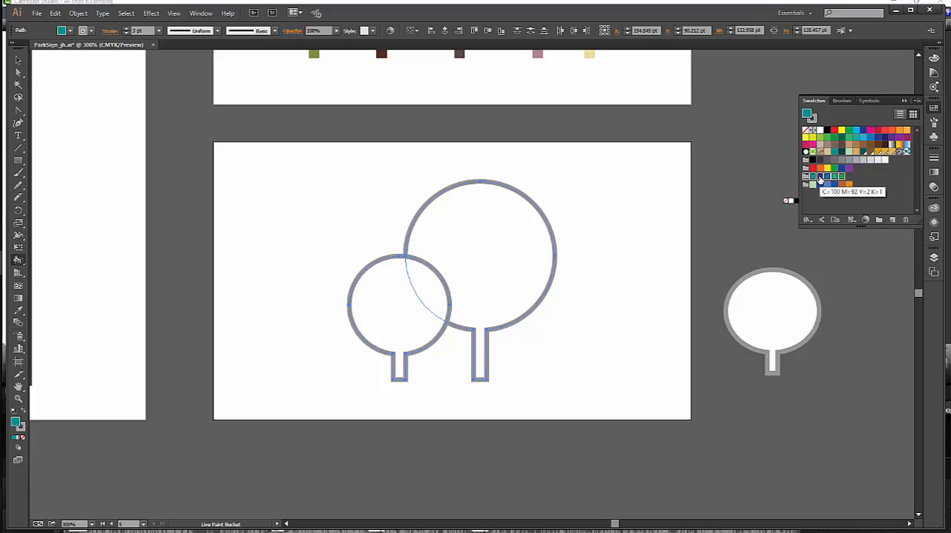
left_click(819, 177)
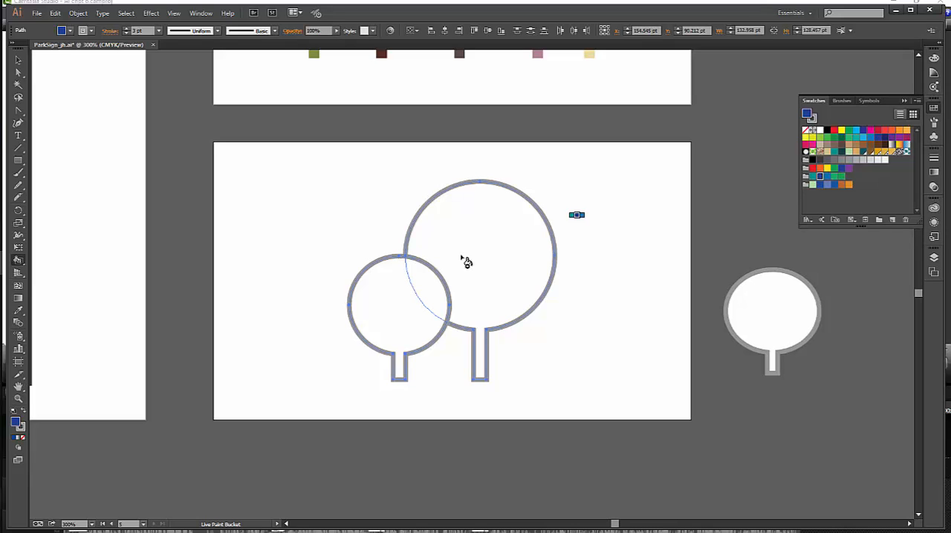
left_click(408, 303)
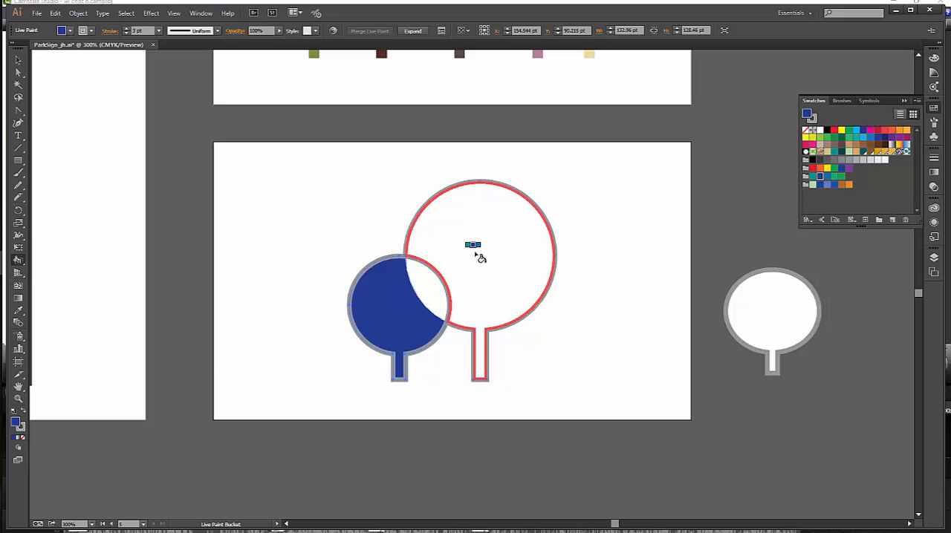
- Fill the larger tree with the light green swatch and the area where both trees overlap with brown using the Live Paint Bucket
key("Left")
key("Right")
key("Right")
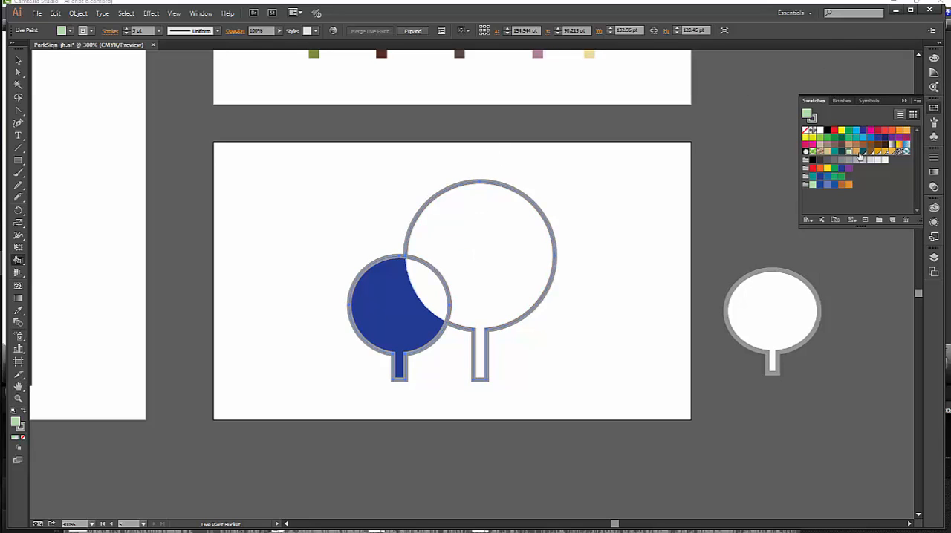
left_click(820, 179)
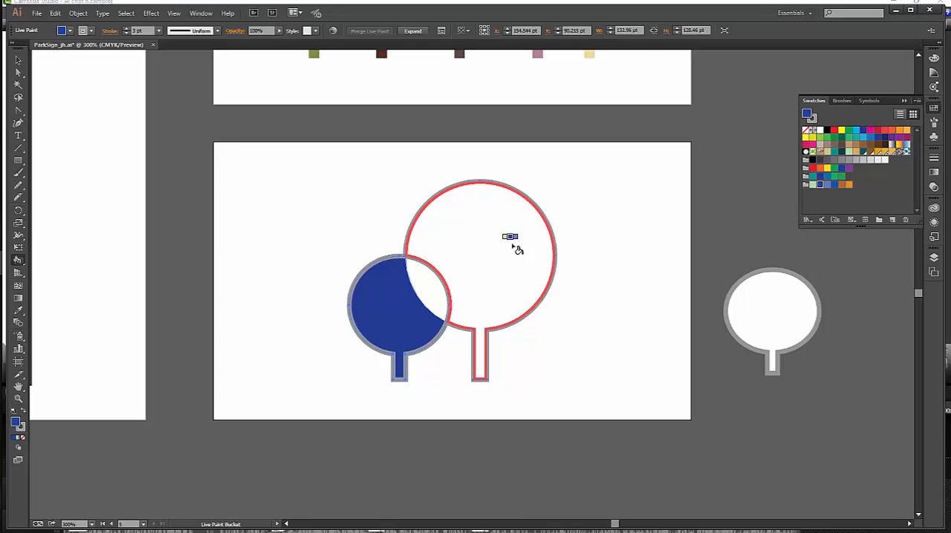
key("Left")
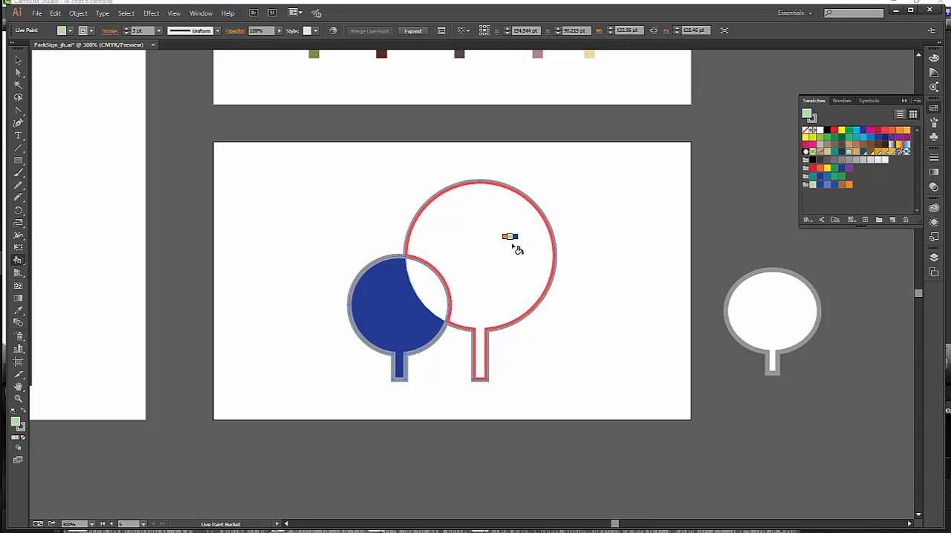
left_click(517, 250)
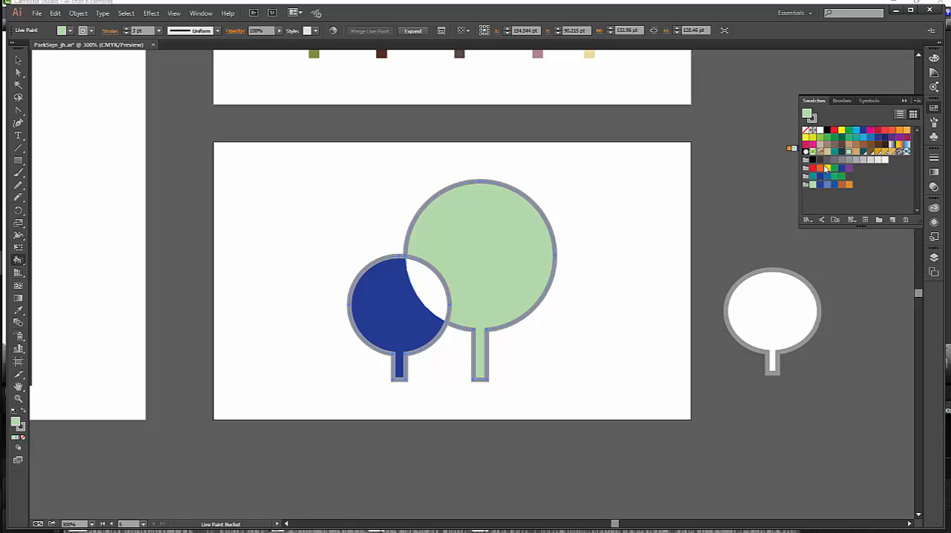
left_click(870, 152)
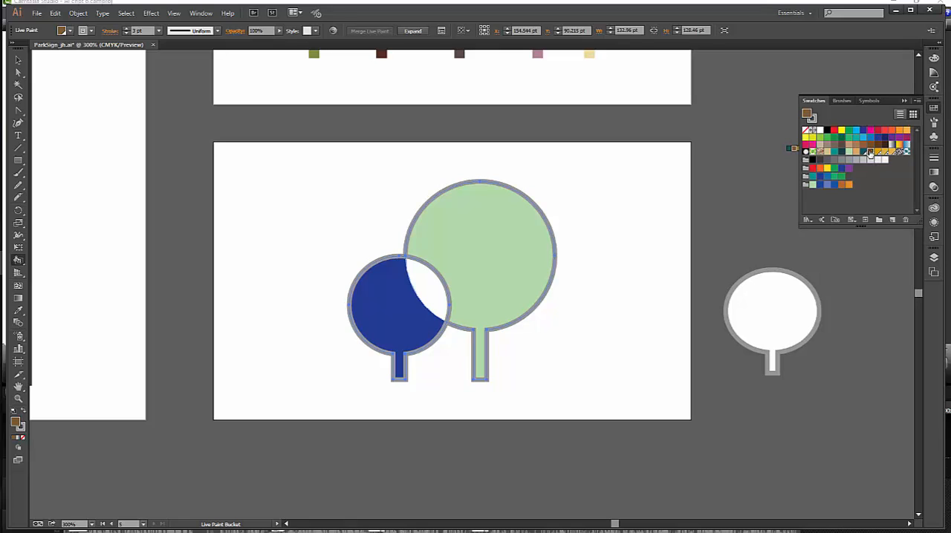
left_click(434, 294)
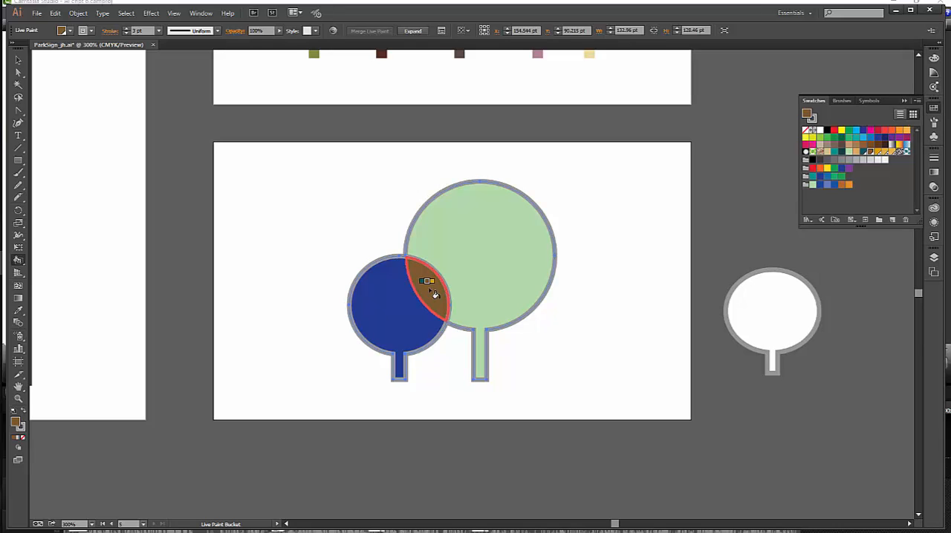
- Enable Paint Strokes in the Live Paint Bucket options, keeping Paint Fills on
double_click(19, 263)
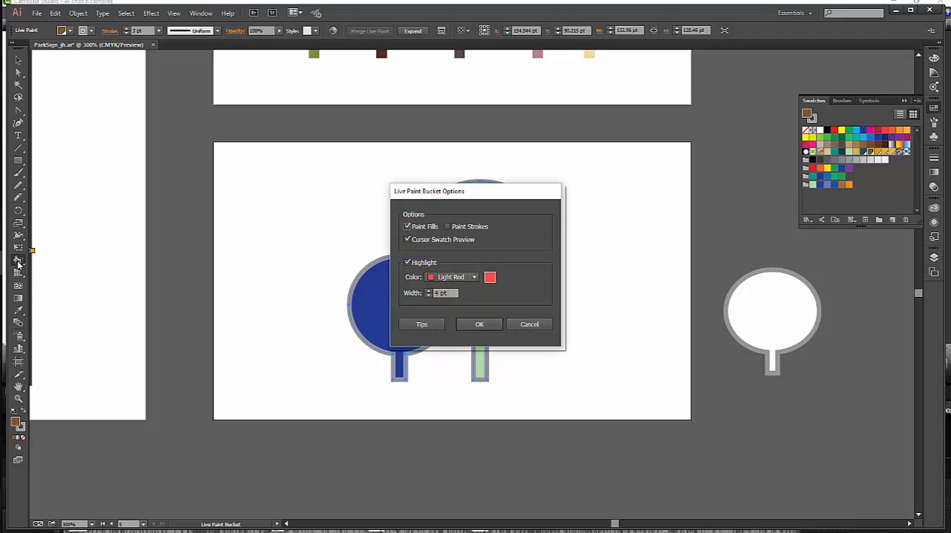
left_click(447, 226)
left_click(473, 330)
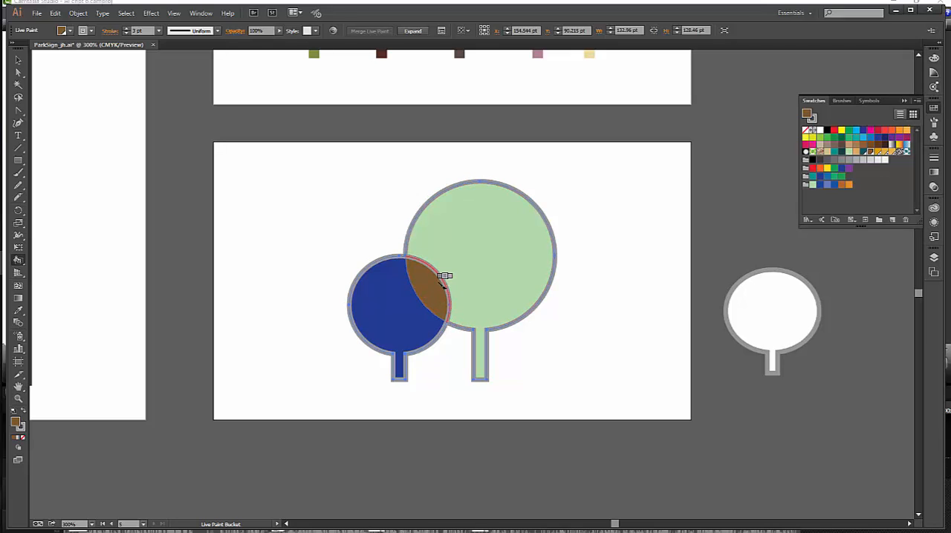
- Paint the edge between the brown overlap and the green tree with a stroke of None, and deselect the Live Paint group
left_click(92, 32)
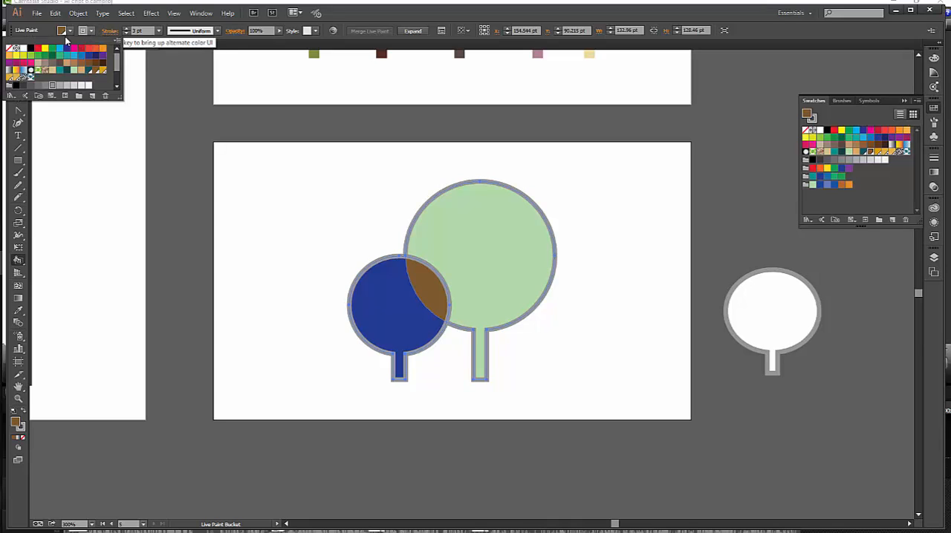
left_click(9, 49)
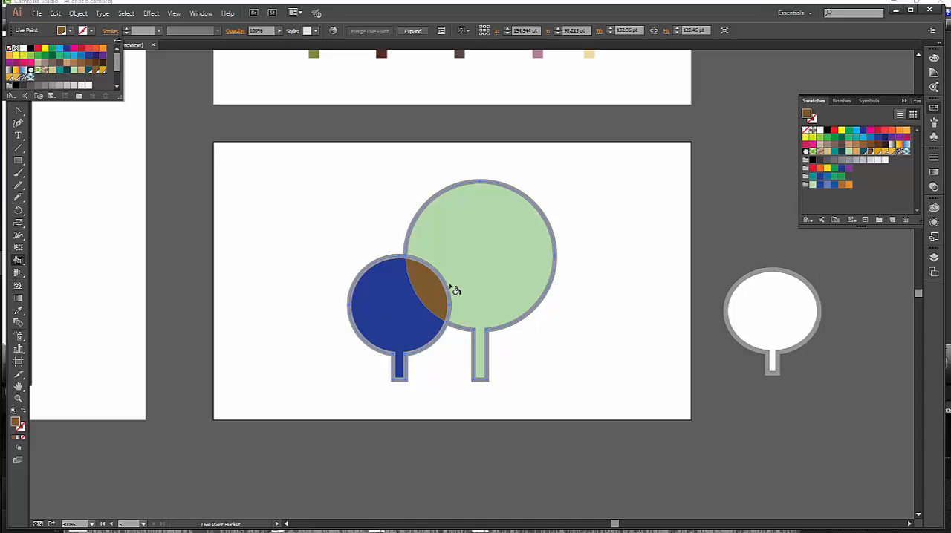
left_click(440, 283)
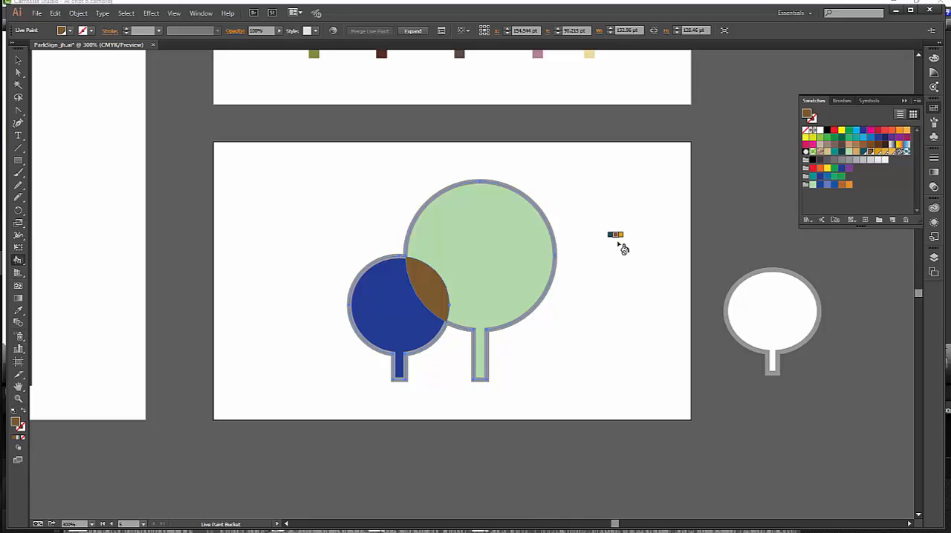
key("v")
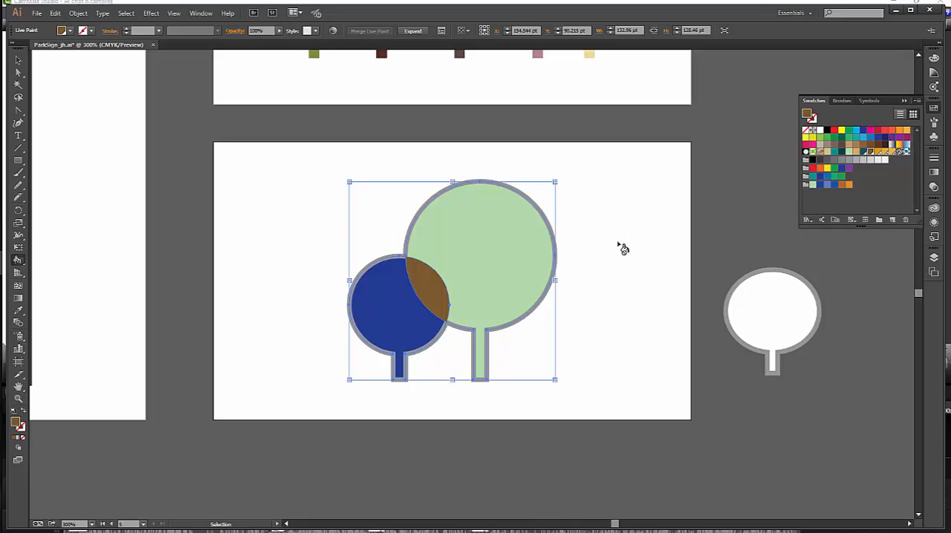
key("k")
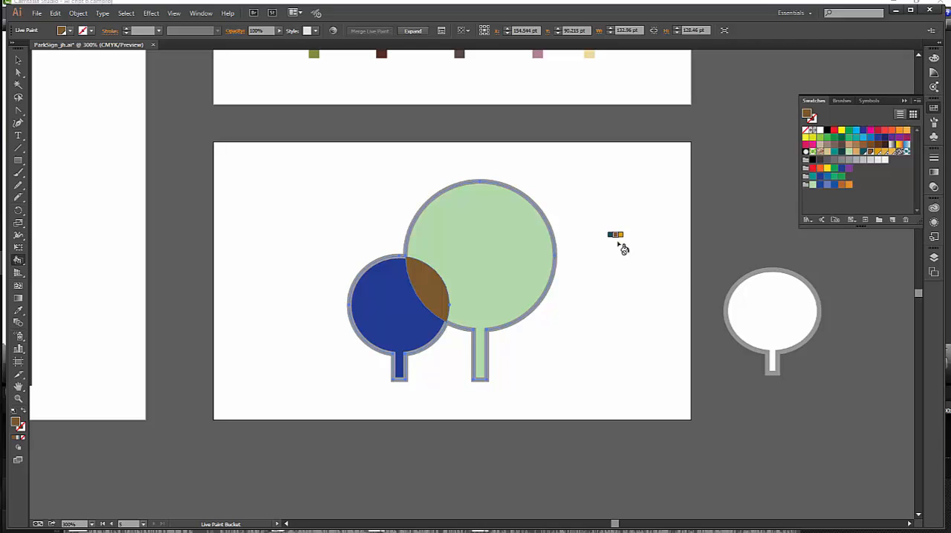
left_click(128, 13)
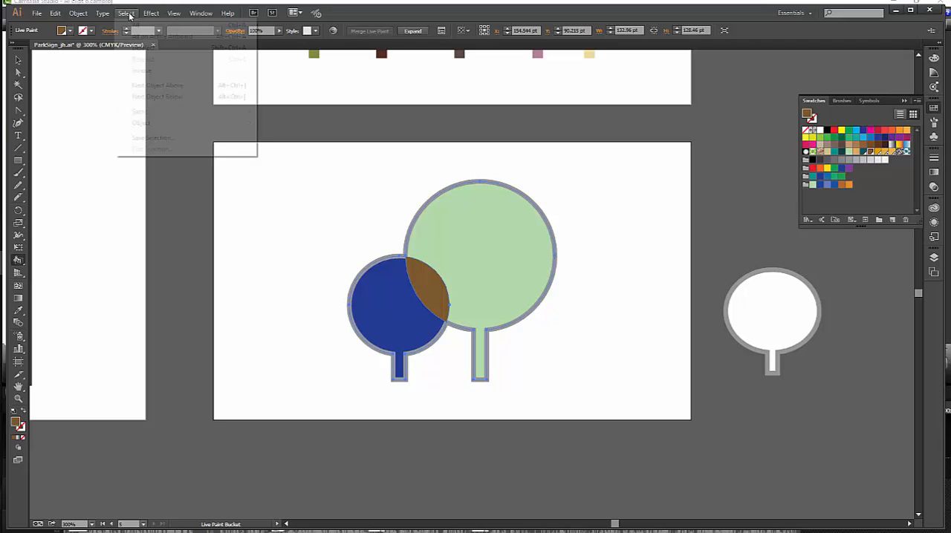
left_click(157, 47)
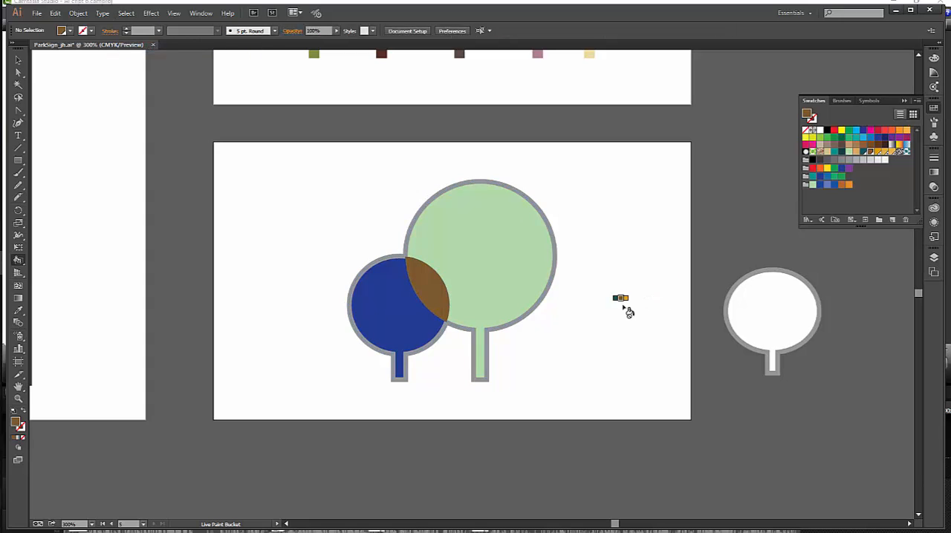
- Save the document with the colored Live Paint trees
key("v")
key("ctrl+s")
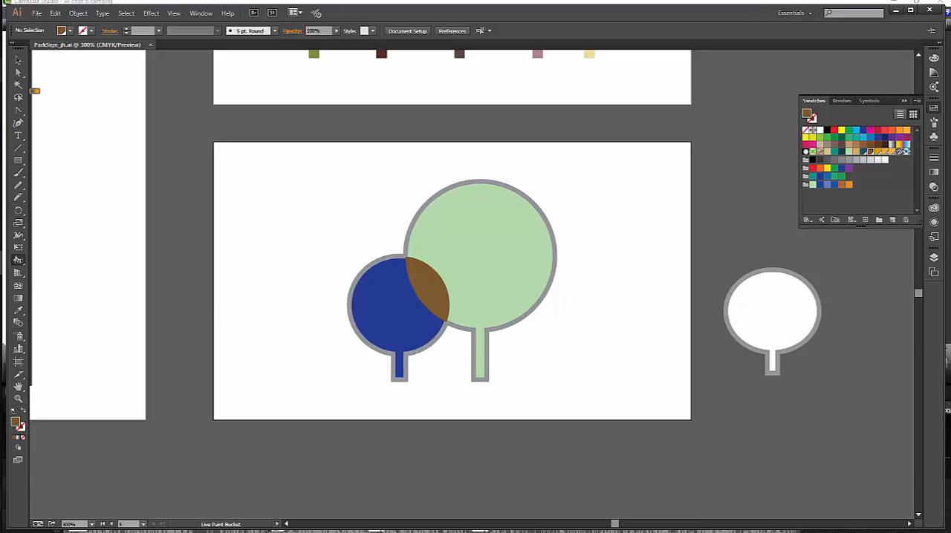
- Move the white tree to about X 213 pt, Y 122 pt, overlapping the green tree's lower right, and merge it into the Live Paint group
key("v")
left_click(786, 312)
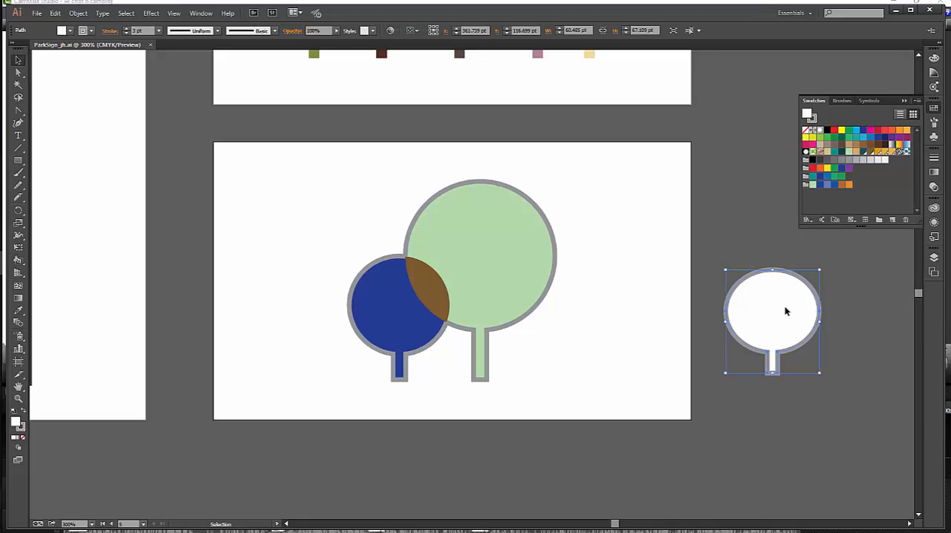
left_click_drag(785, 312, 554, 331)
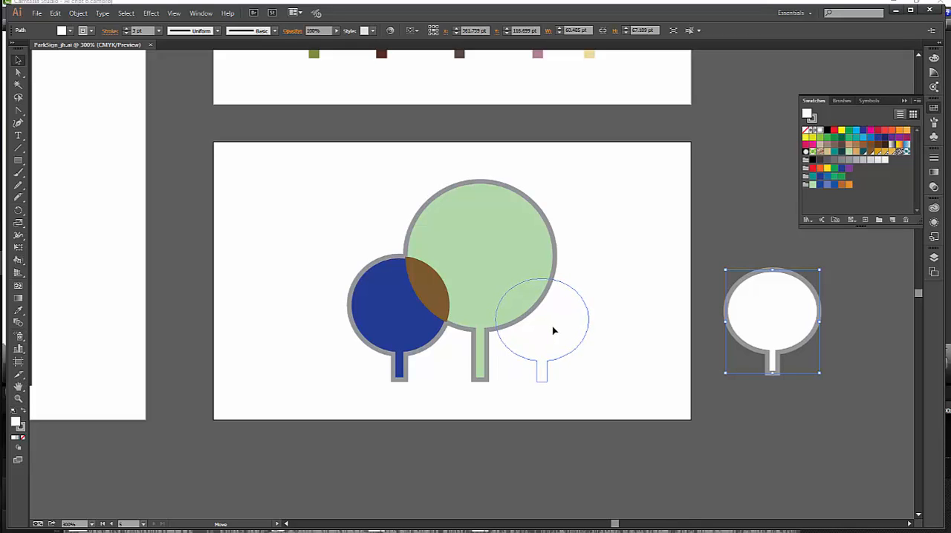
left_click_drag(553, 332, 553, 331)
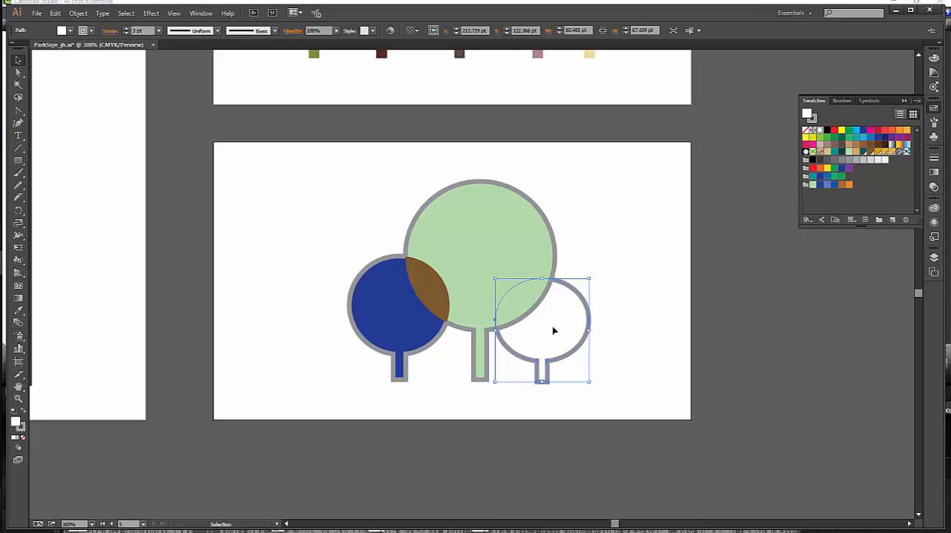
left_click(525, 253, "shift")
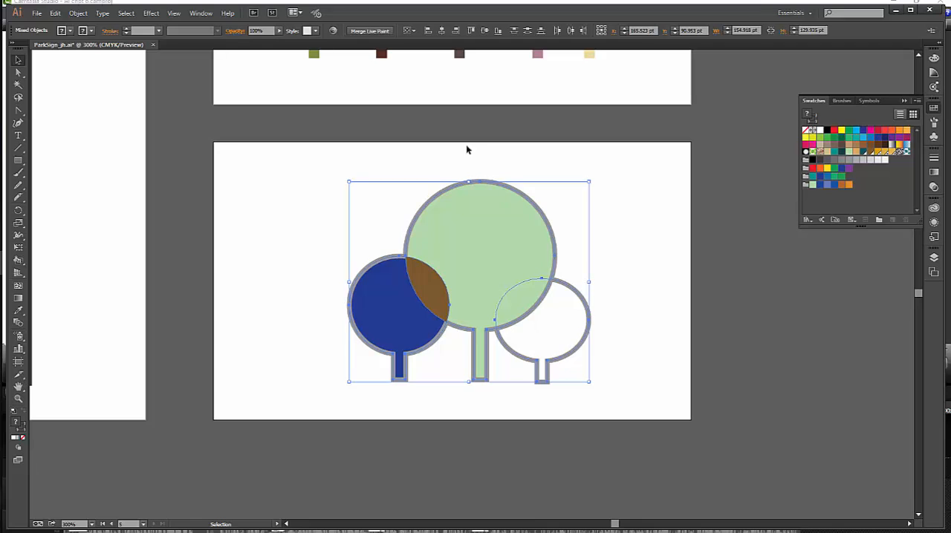
left_click(354, 31)
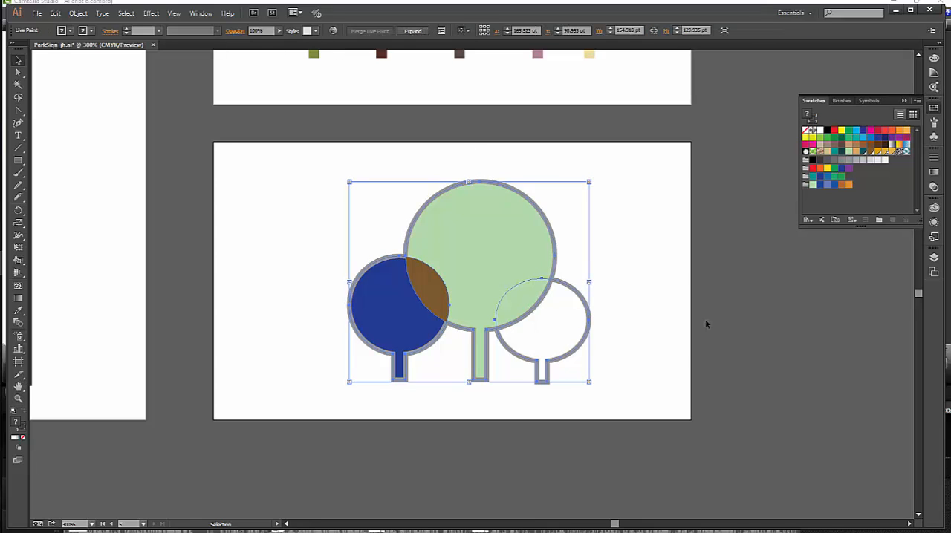